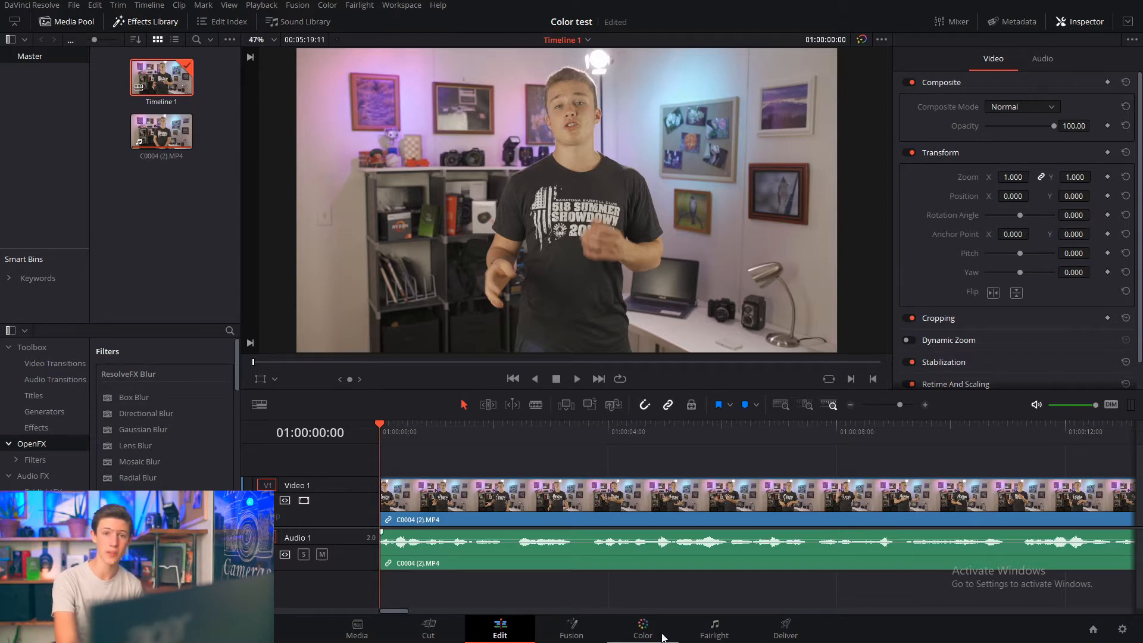
Step: Open the clip for color grading and sharpen it with a linked RGB radius of 0.44 and a level of 37
click(643, 630)
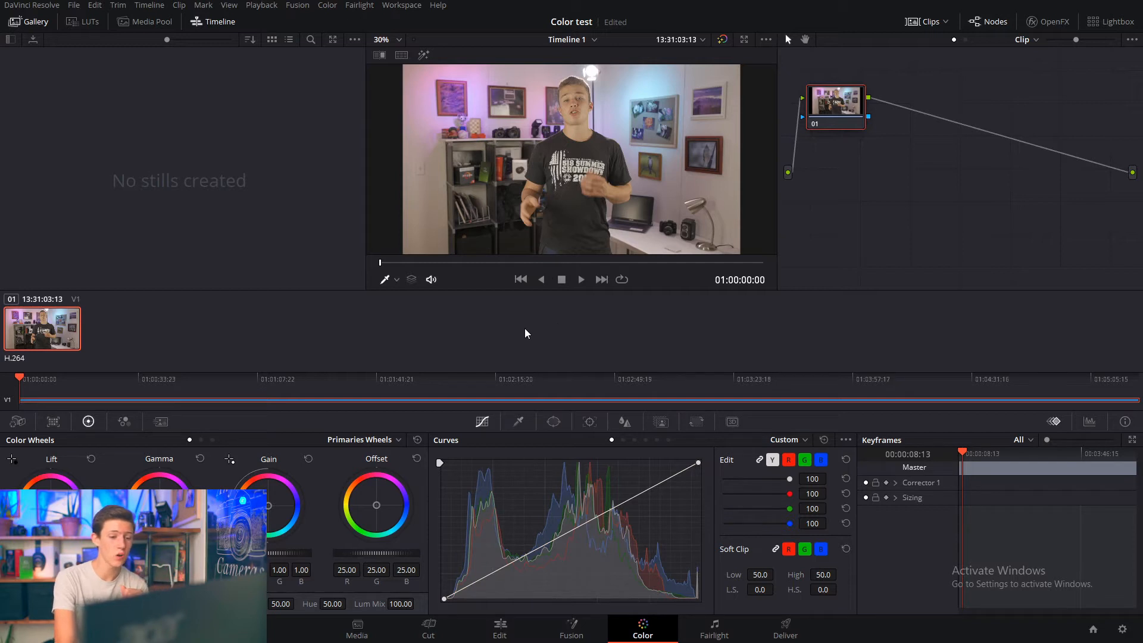
click(627, 420)
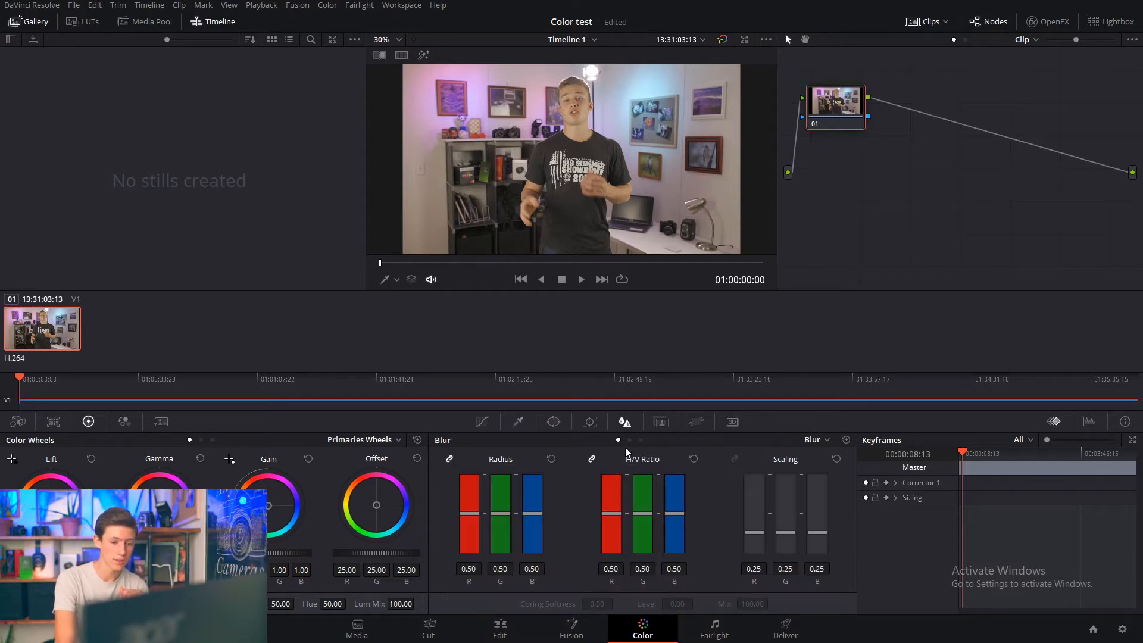
click(811, 440)
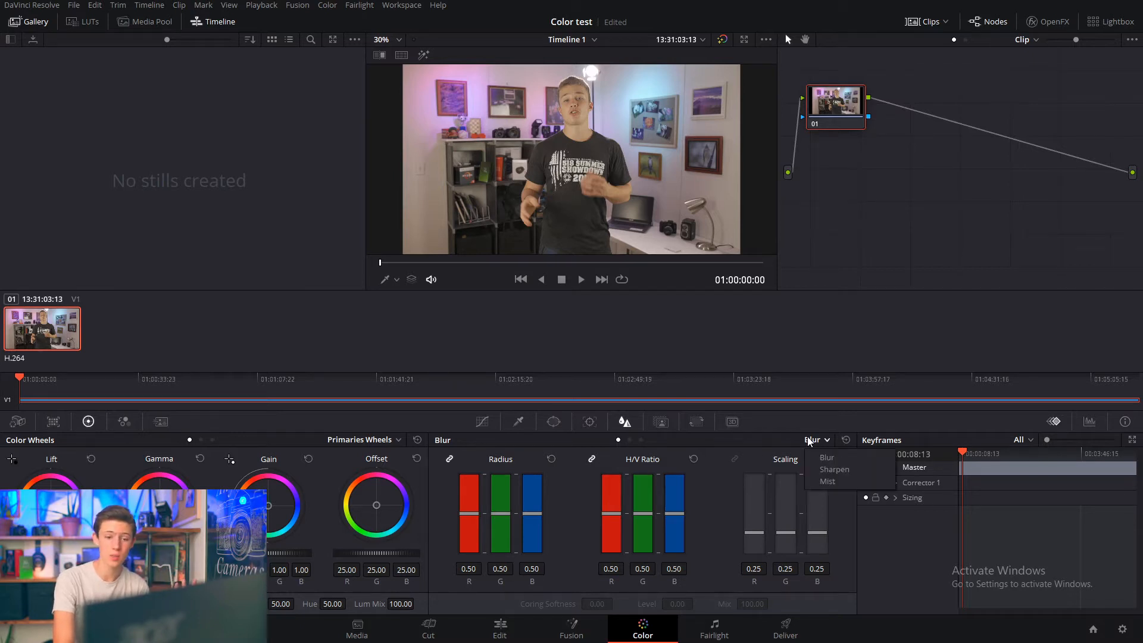
click(821, 468)
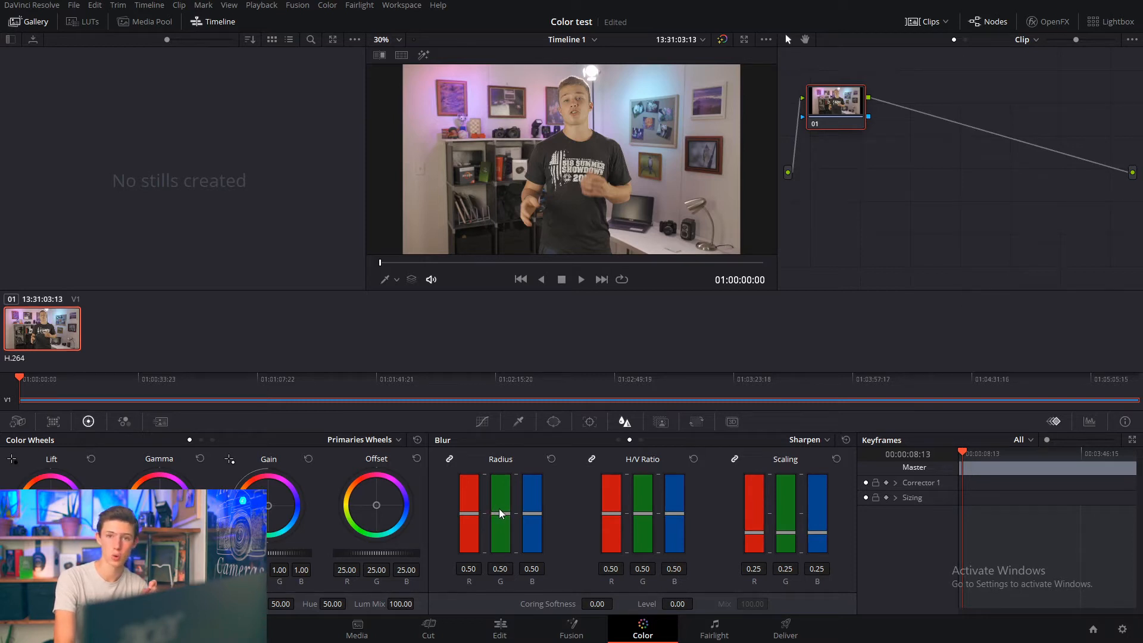
drag(500, 513, 499, 517)
drag(669, 604, 691, 603)
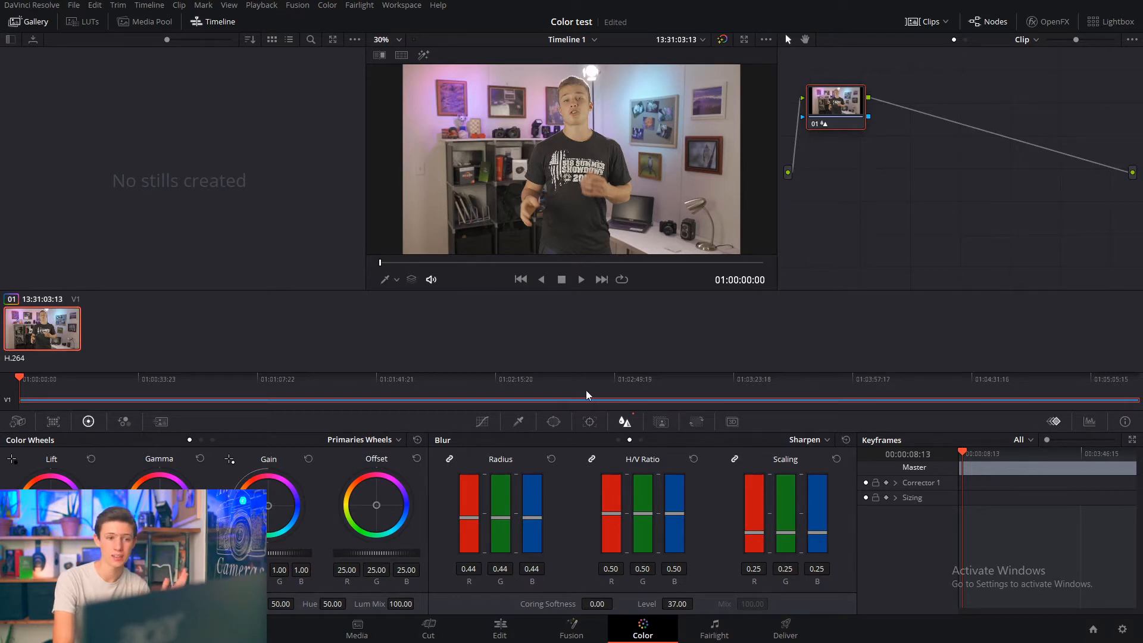
Step: Refine the linked sharpening radius to 0.47, judging the effect on the shirt's lettering at 200% magnification
click(397, 40)
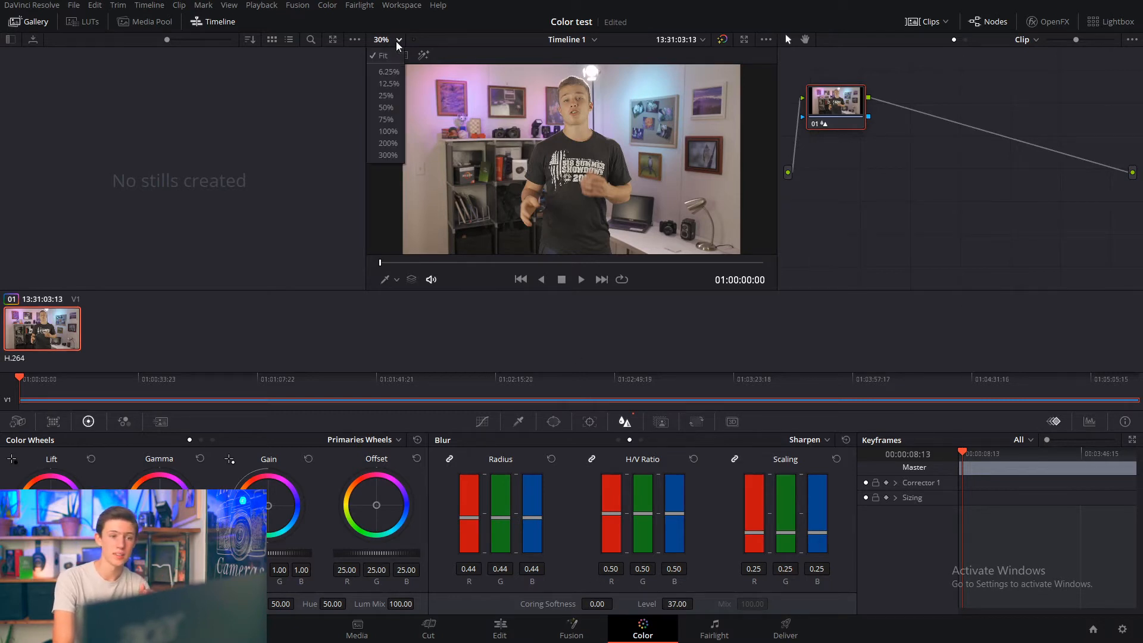
click(389, 143)
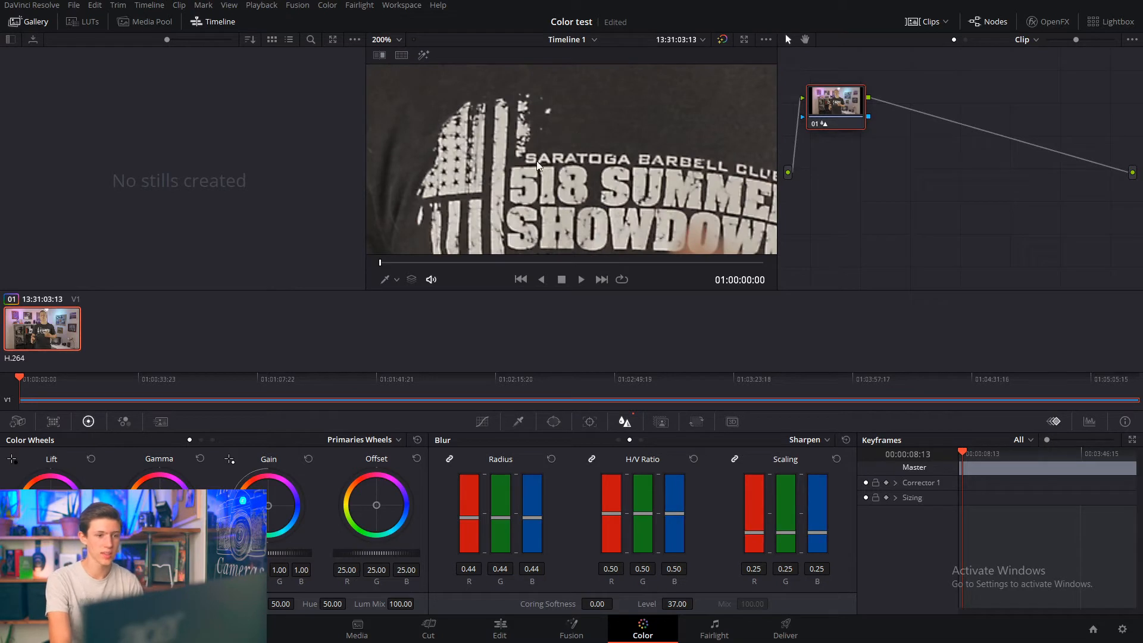
double_click(496, 517)
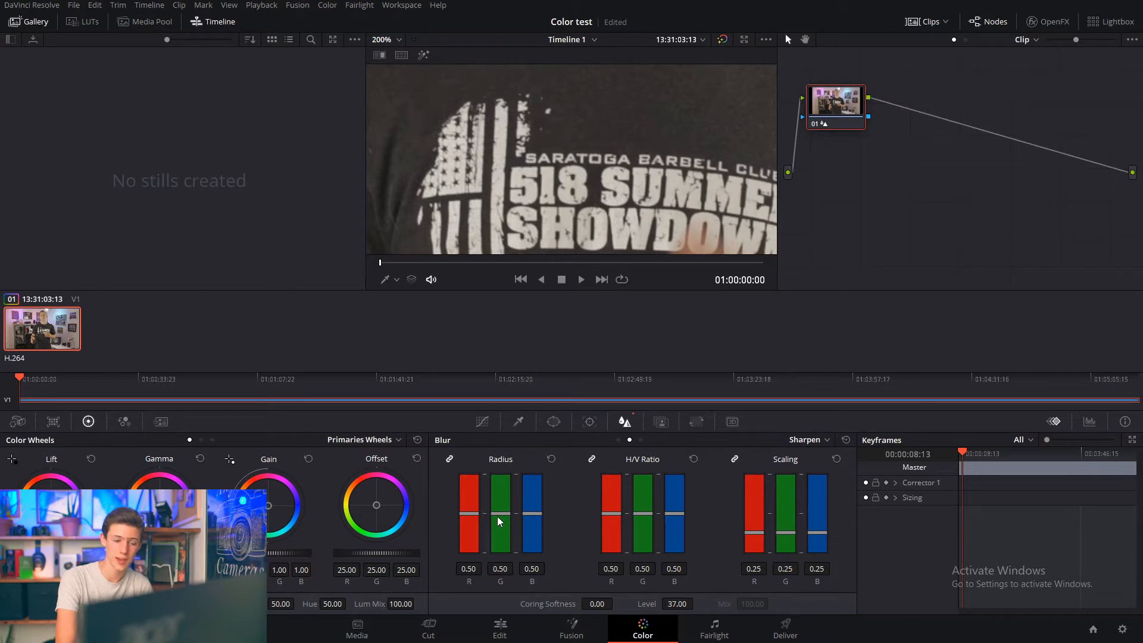
click(498, 516)
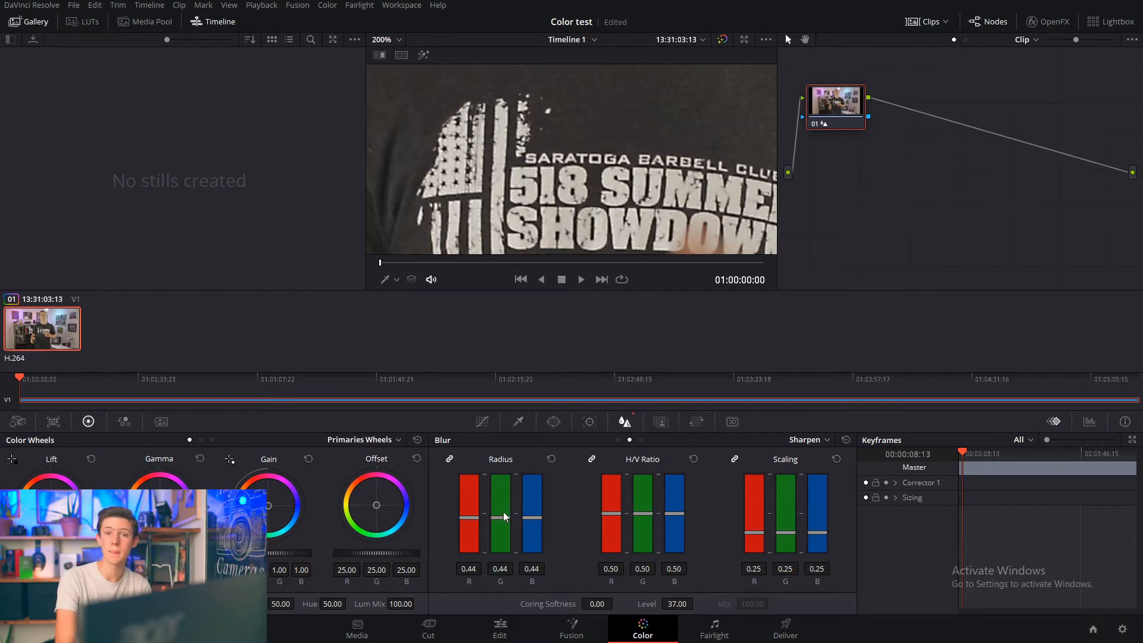
drag(504, 517, 504, 515)
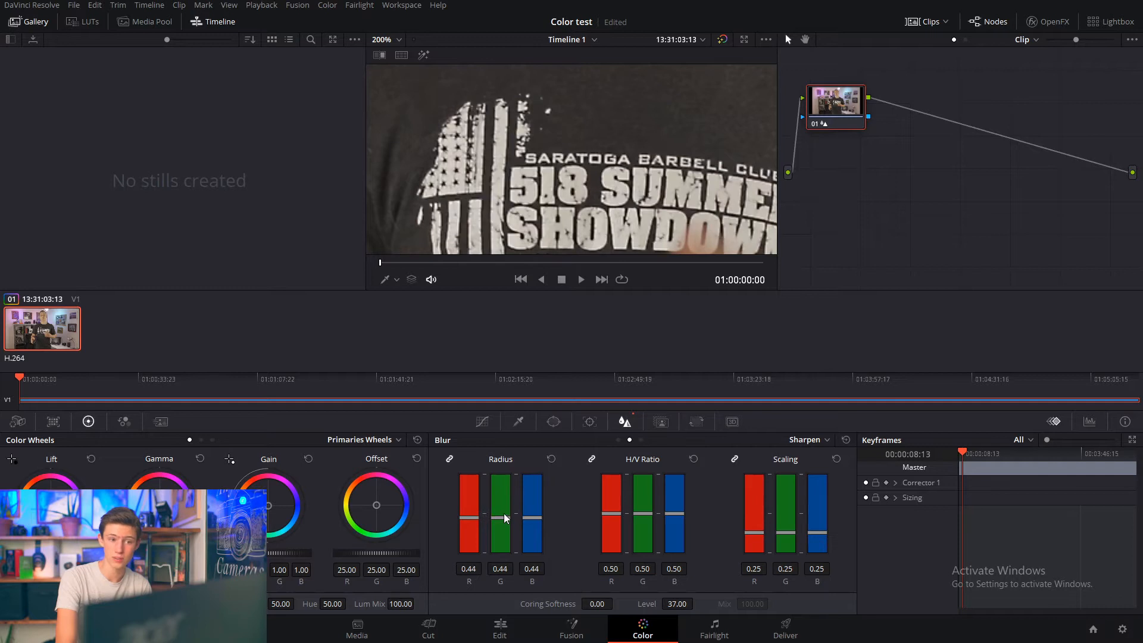
scroll(504, 513, down, 3)
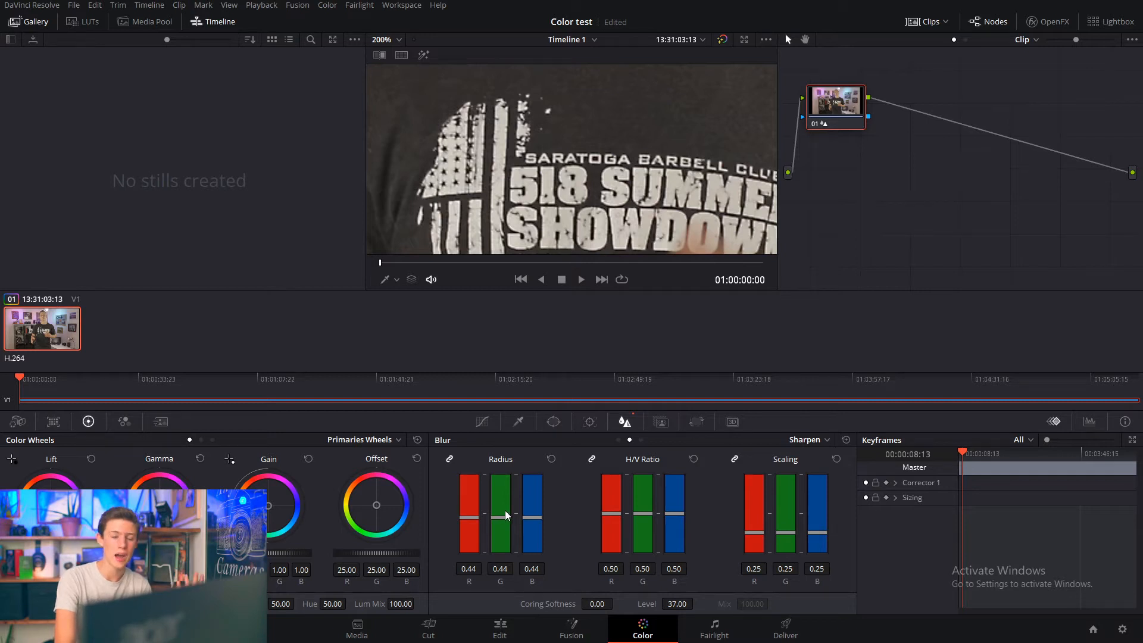
scroll(504, 515, up, 3)
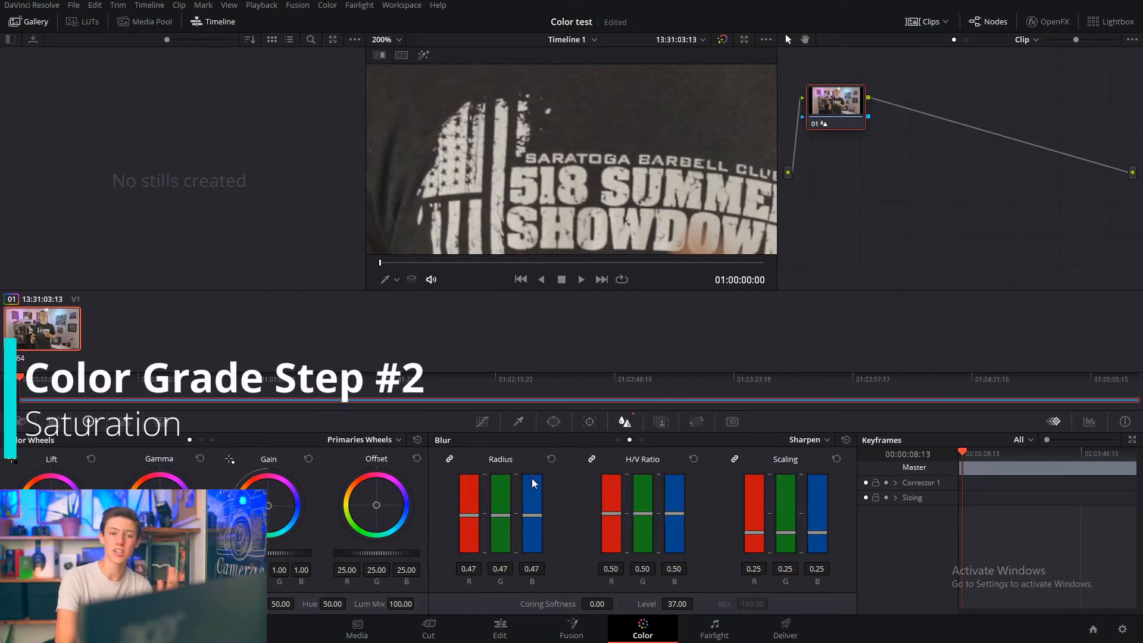
Step: Set the color wheels to Log mode and raise the clip's saturation to 82.60
key(shift+z)
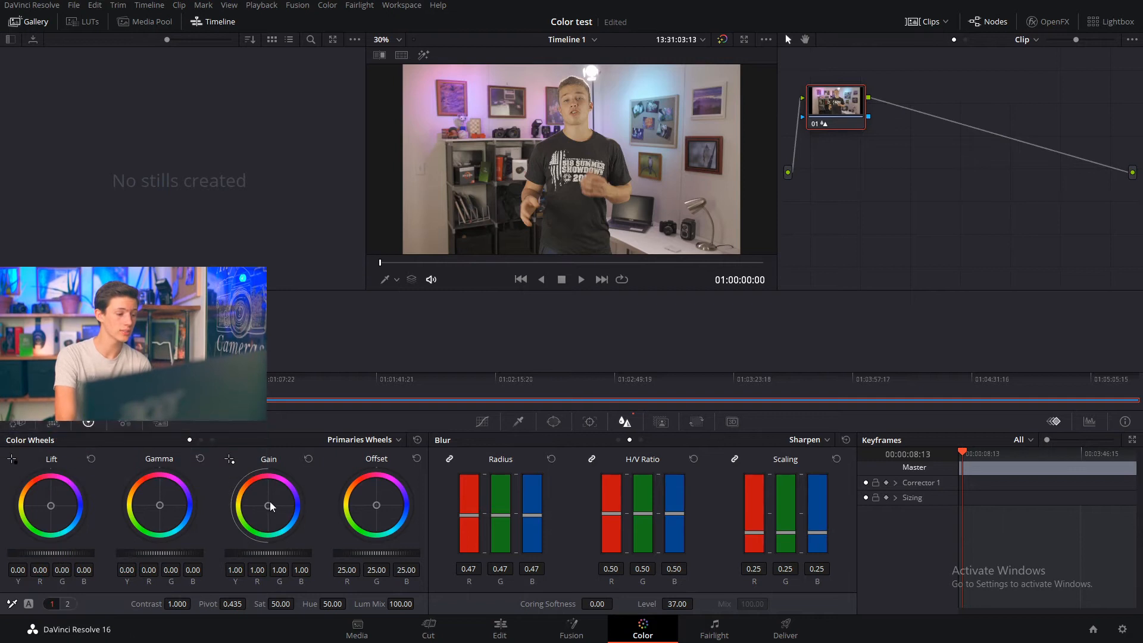
click(370, 441)
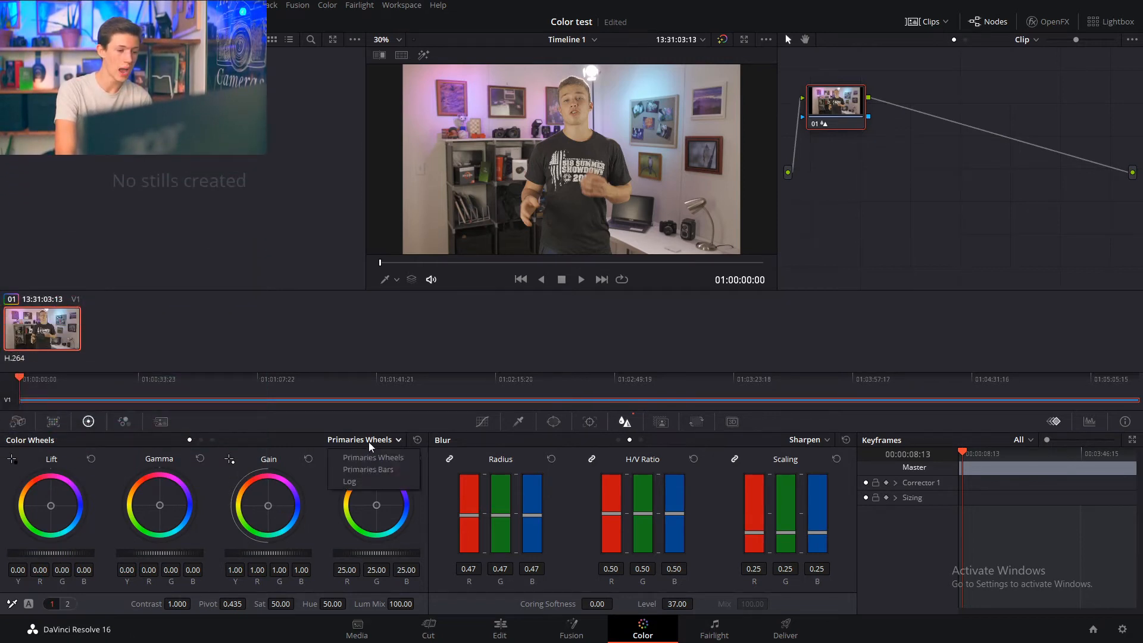
click(374, 481)
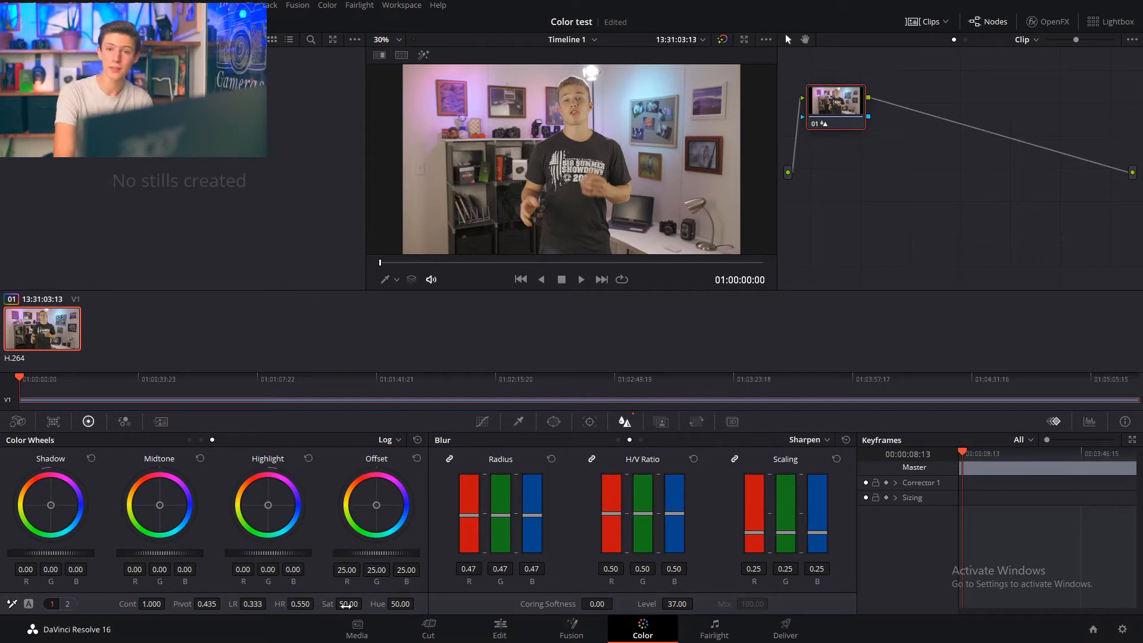
drag(347, 605, 365, 603)
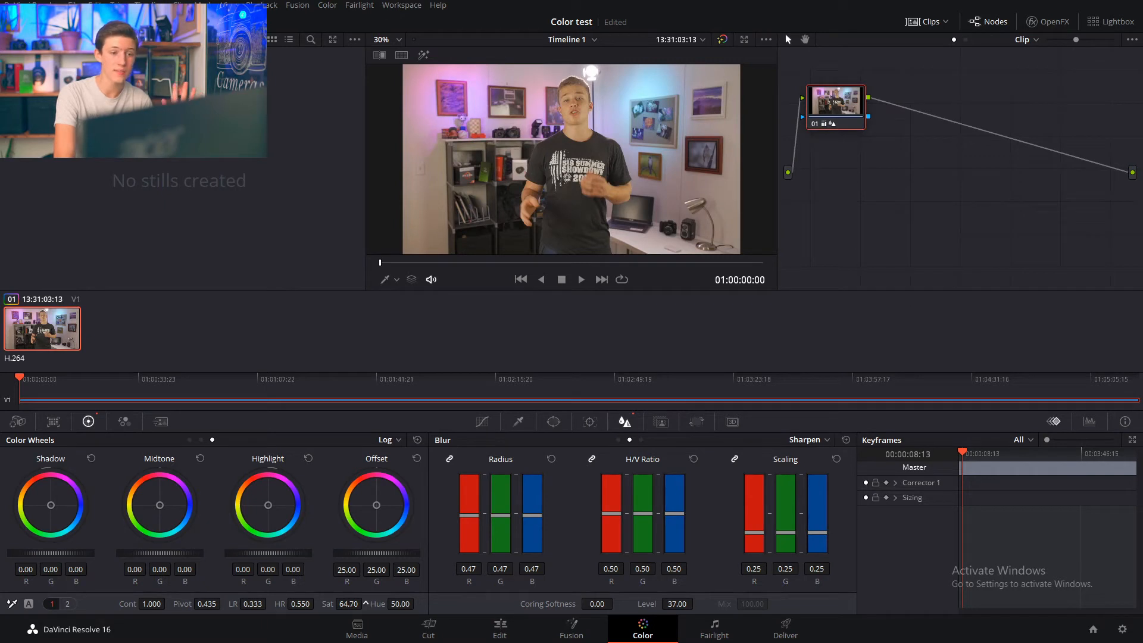
drag(366, 604, 366, 603)
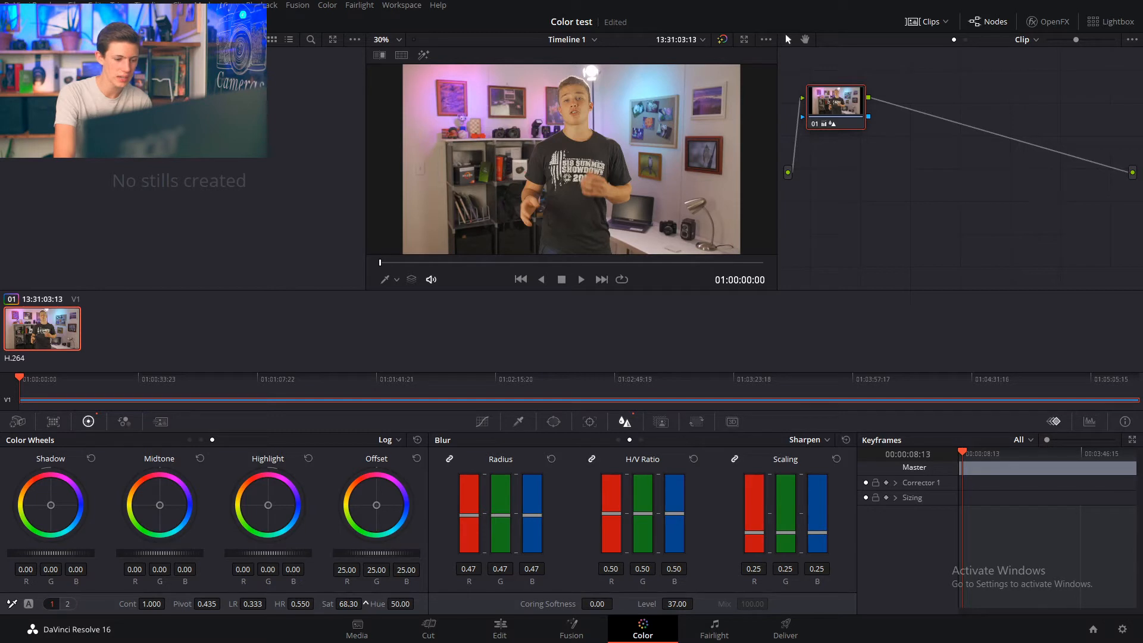
drag(365, 604, 346, 605)
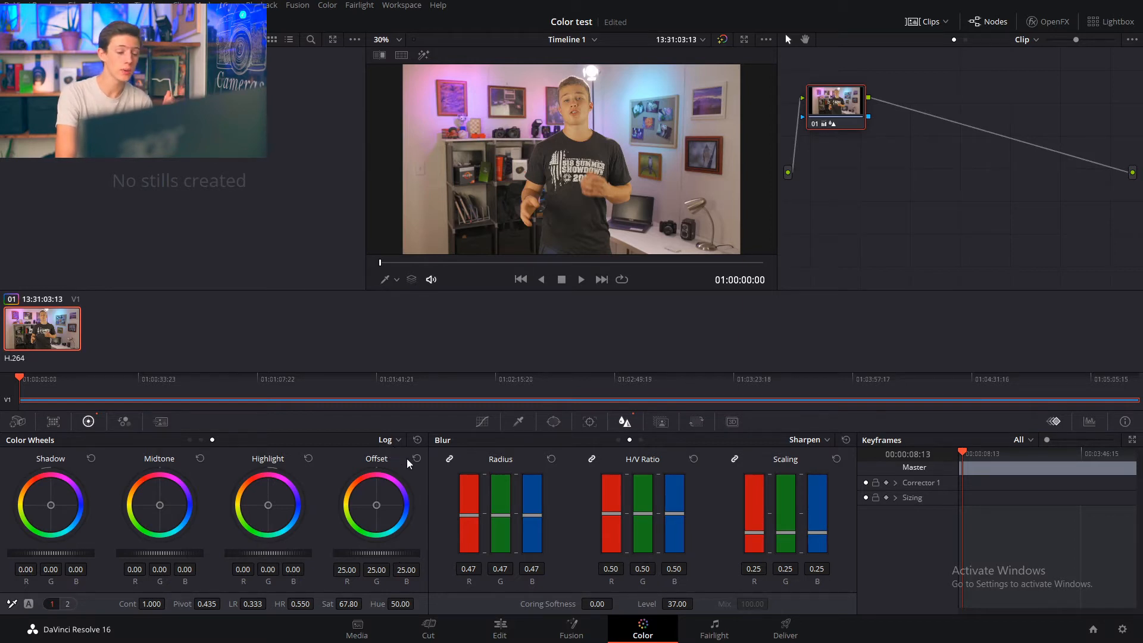
drag(349, 604, 365, 603)
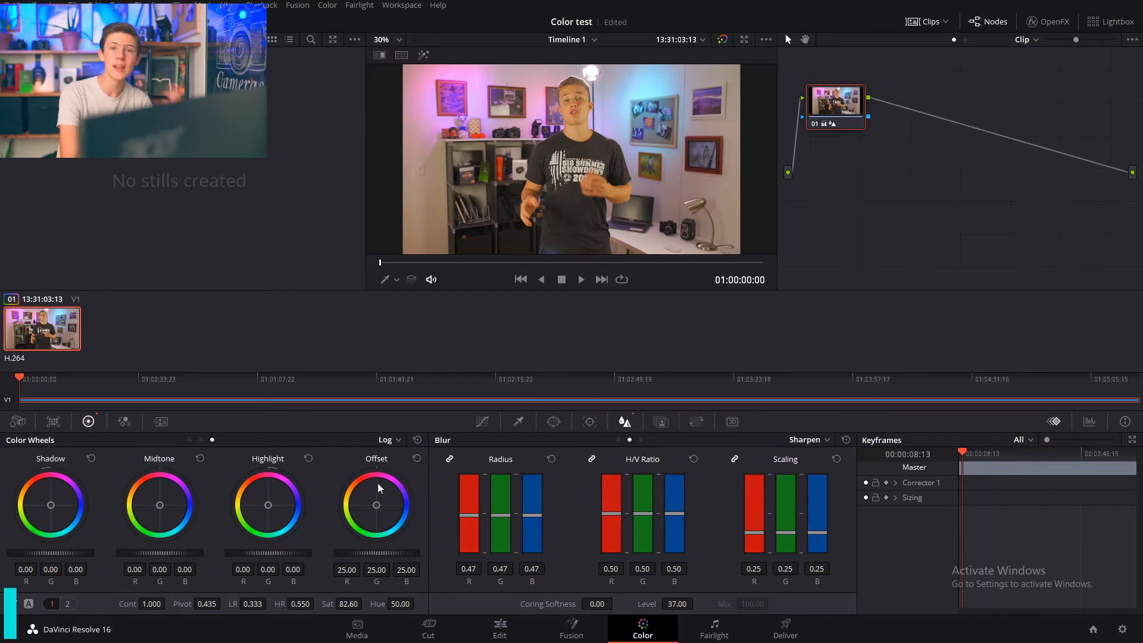
Step: Shape the custom curve into a gentle S by raising a highlight point and lowering a shadow point
click(491, 424)
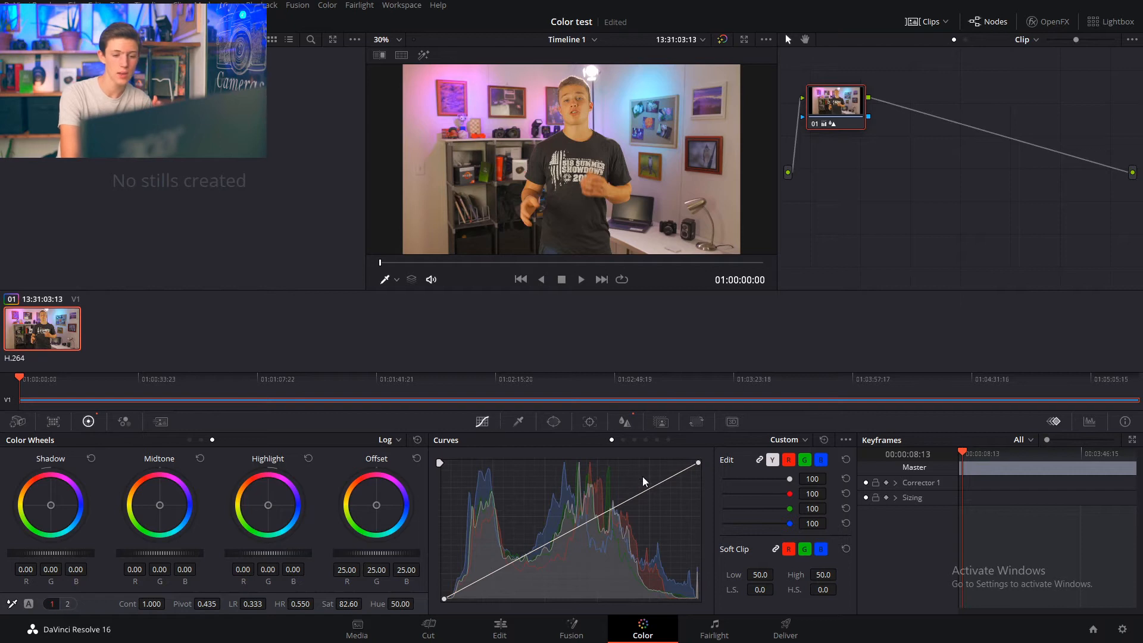
drag(648, 487, 645, 481)
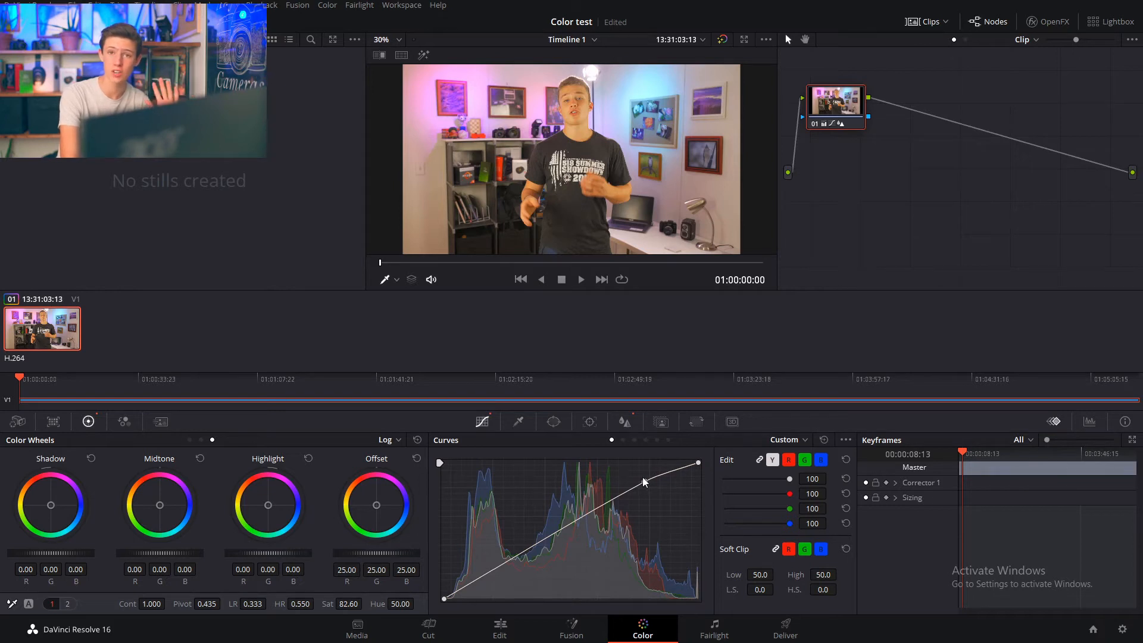
drag(643, 481, 642, 477)
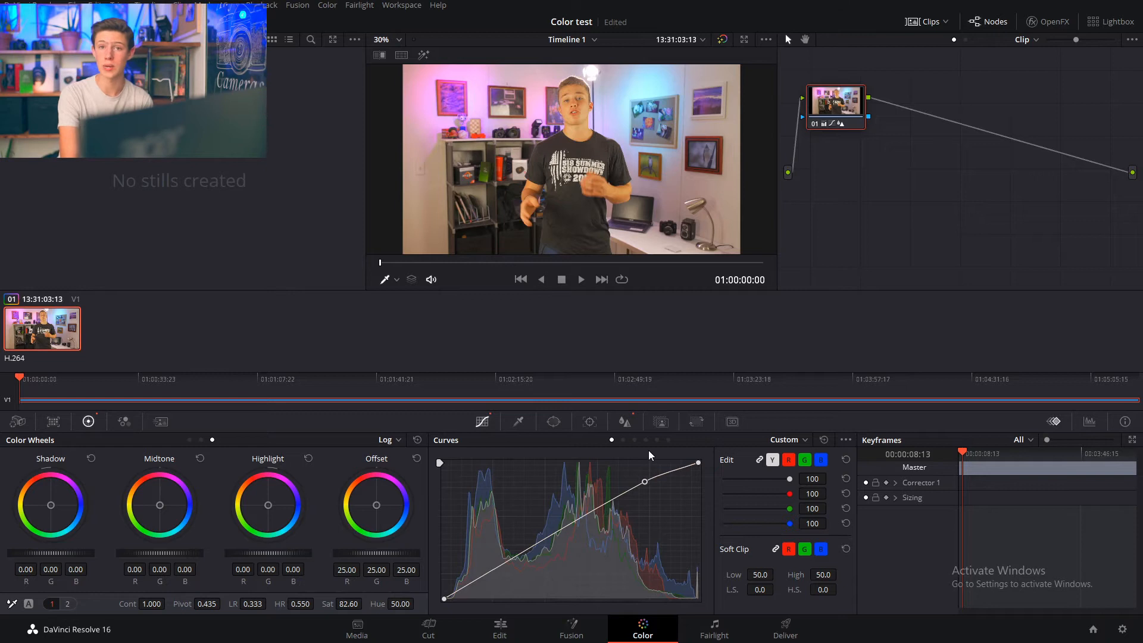
drag(496, 569, 496, 576)
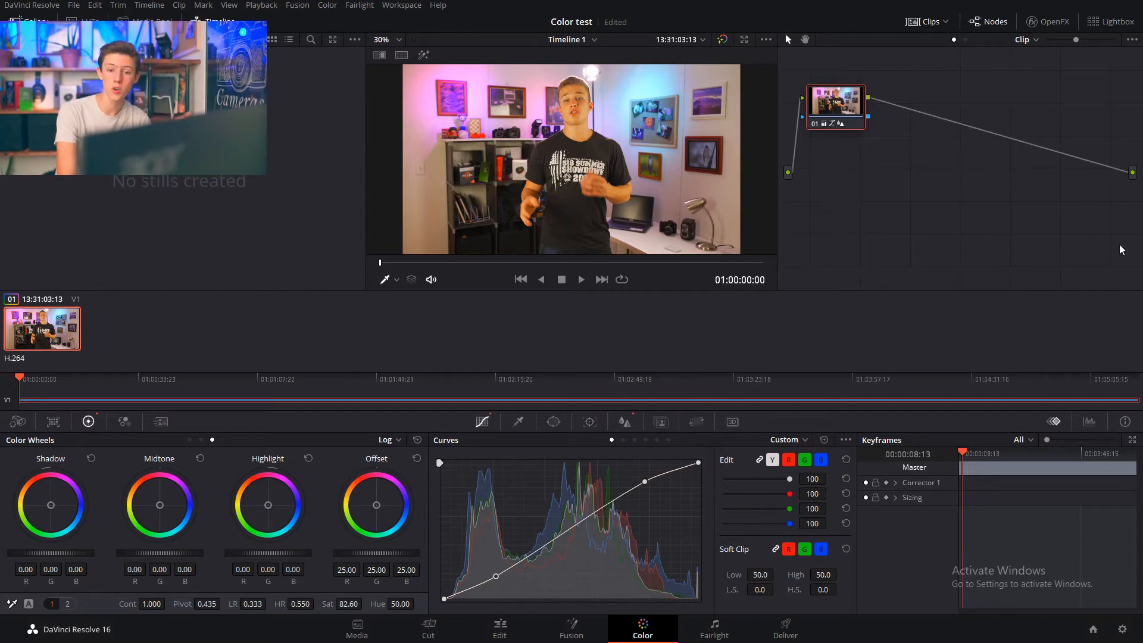
Step: Show the video scopes and examine the image levels in the histogram, parade and waveform displays
click(1090, 423)
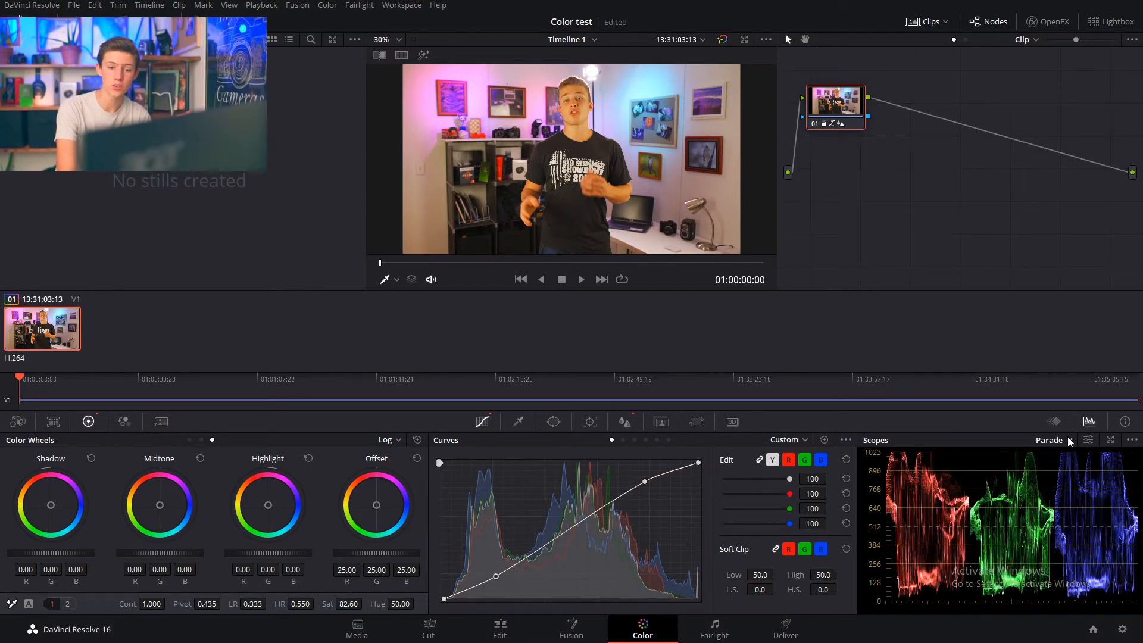
click(1052, 444)
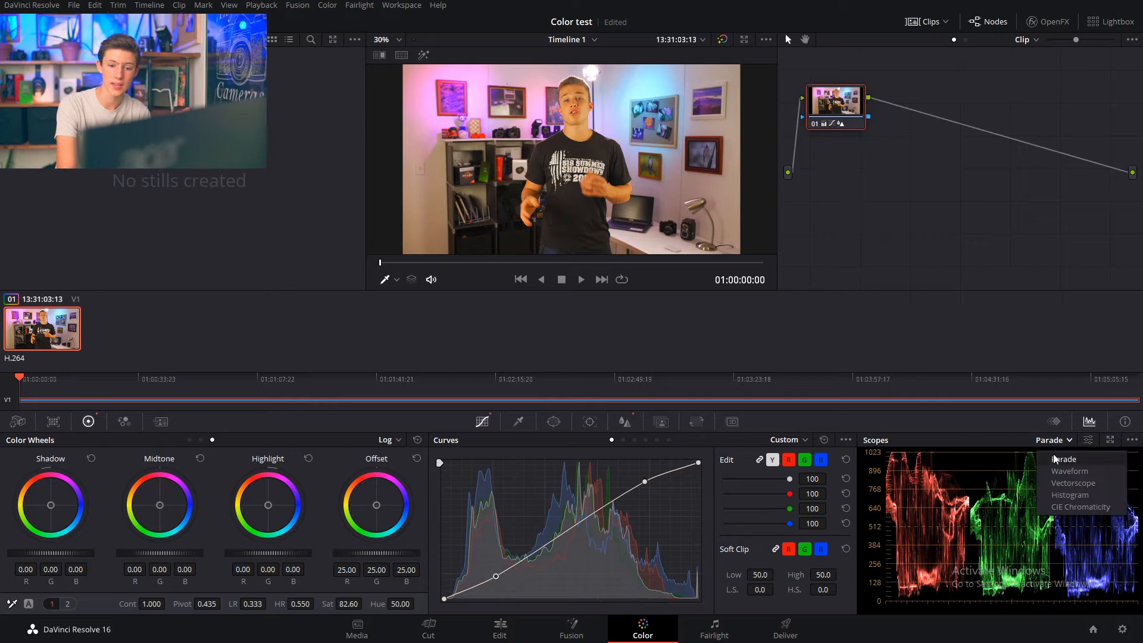
click(1088, 496)
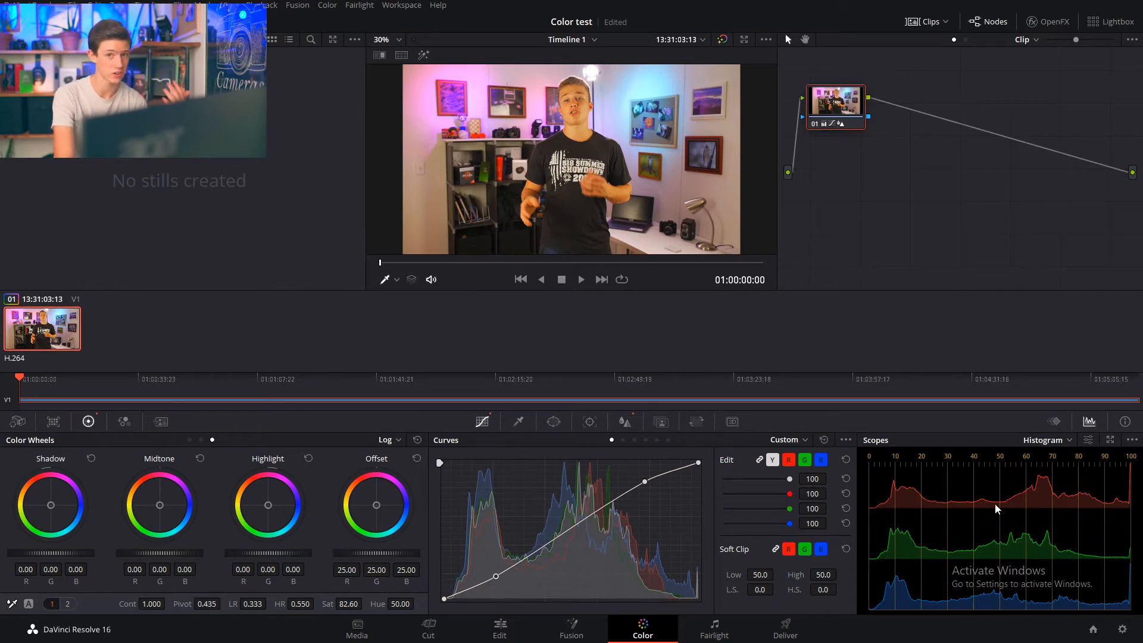
click(1045, 440)
click(1045, 462)
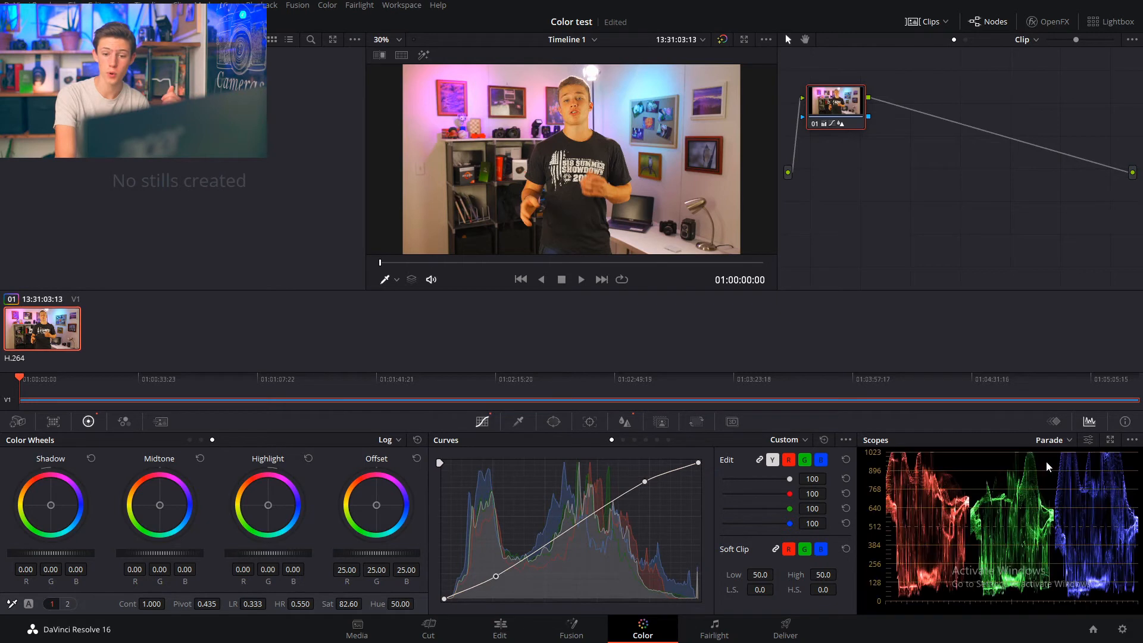
click(1044, 444)
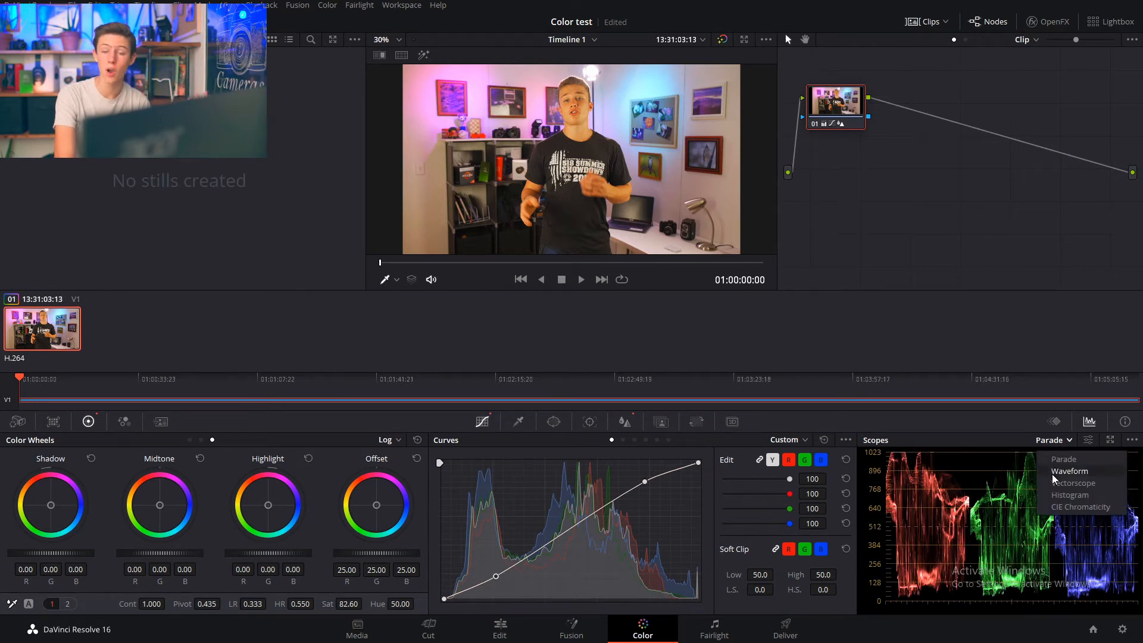
click(1052, 473)
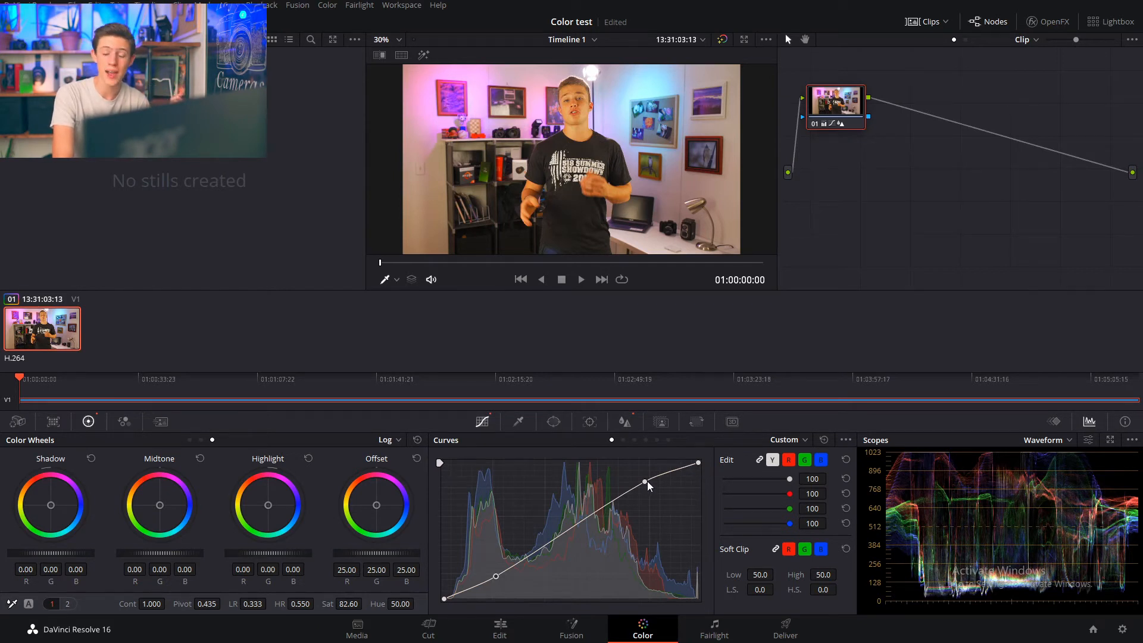
Step: Lower the curve's highlight point, nudge the shadow point slightly down and add a midtone point near the curve's center
drag(642, 483, 651, 494)
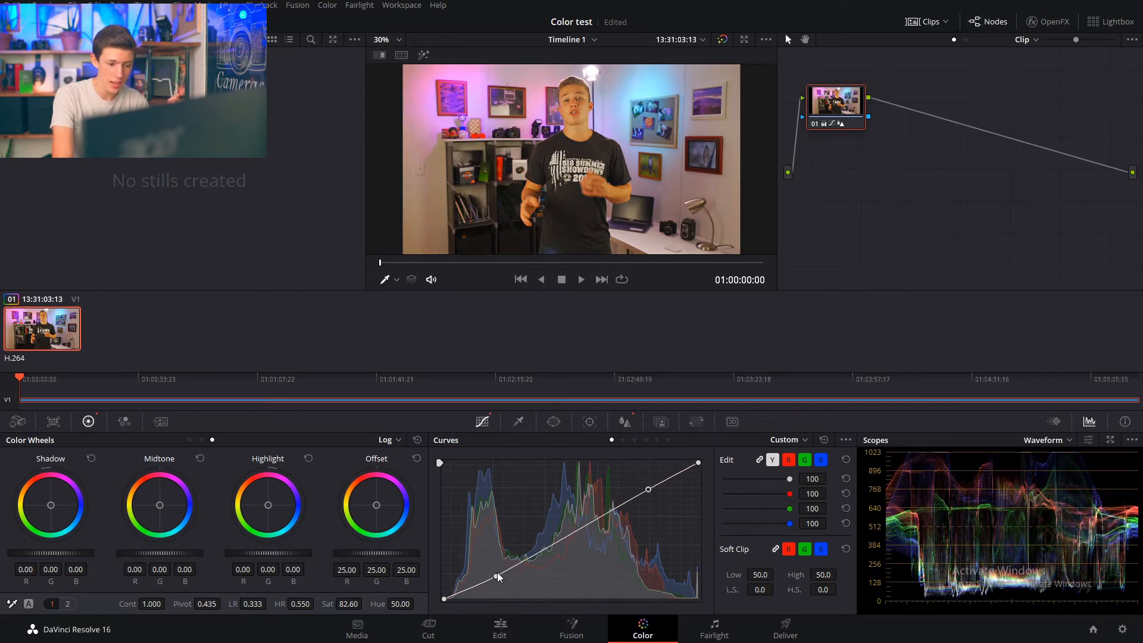
drag(497, 577, 498, 578)
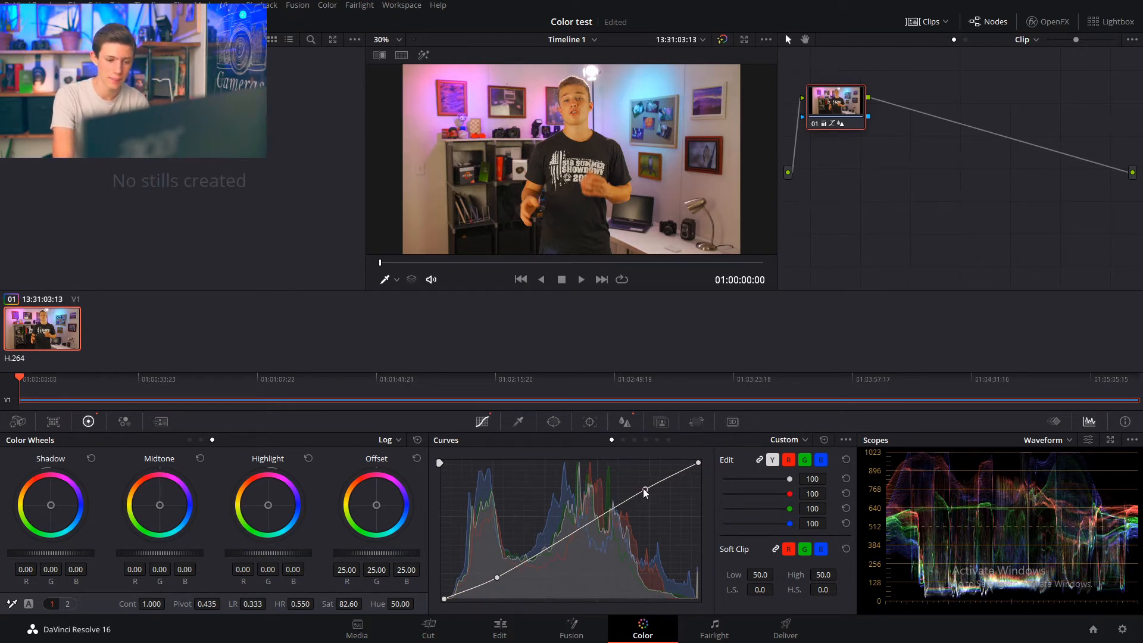
click(568, 532)
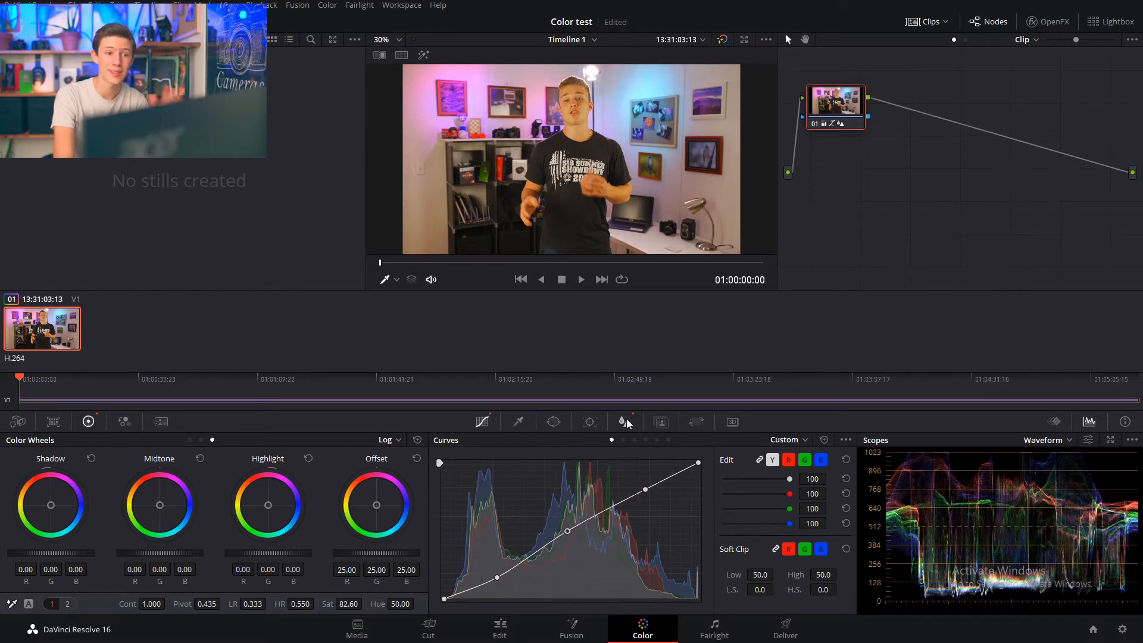
Step: Switch the scope to Histogram and raise the curve's shadow point slightly
click(1046, 440)
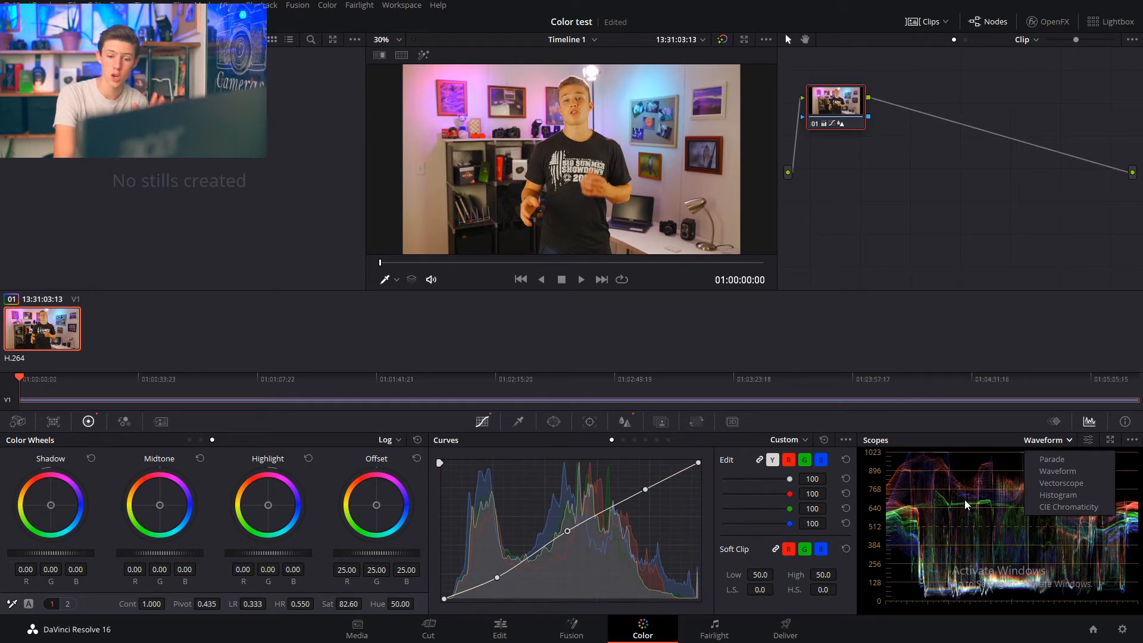
click(1058, 495)
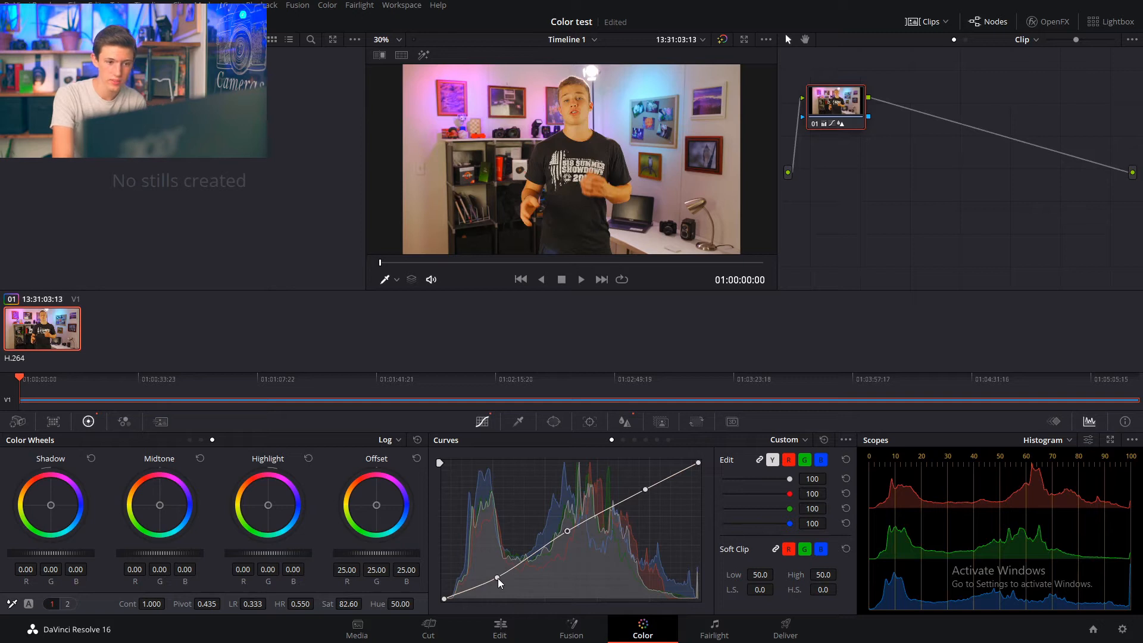
drag(498, 578, 495, 576)
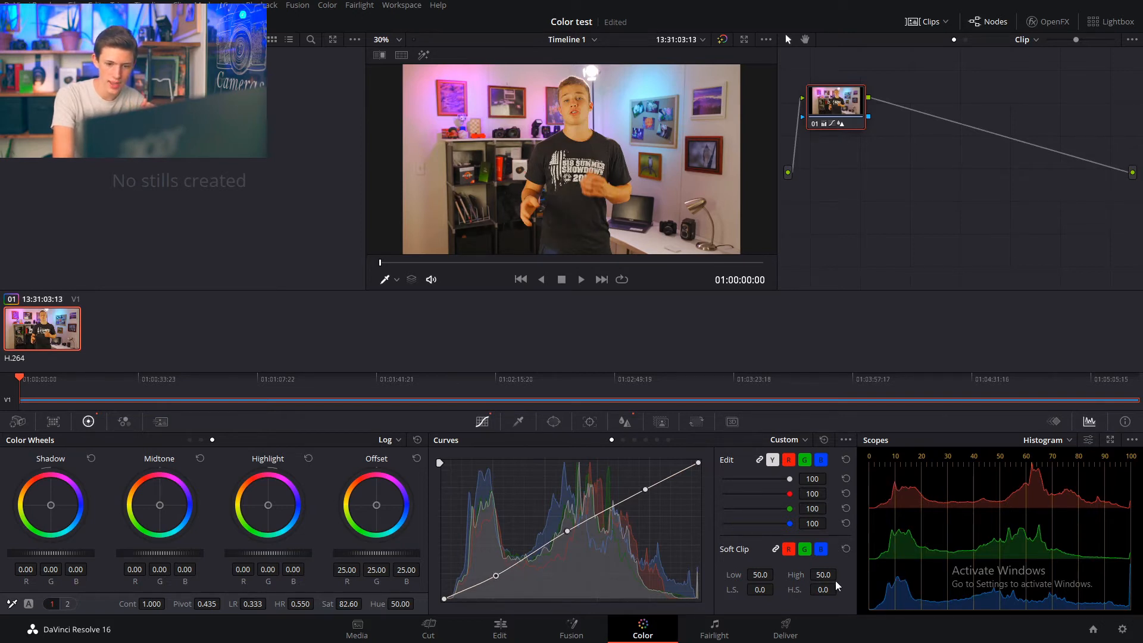
Step: Switch the scope to Vectorscope and white balance the clip by sampling a neutral area of the image with the white balance picker
click(1046, 440)
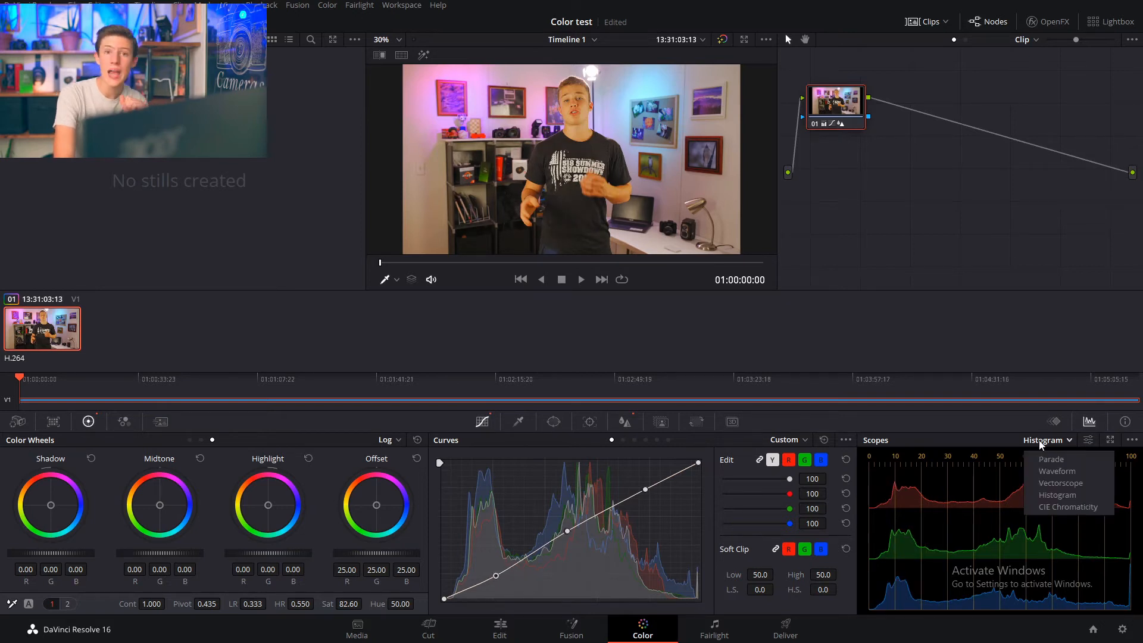
click(1046, 484)
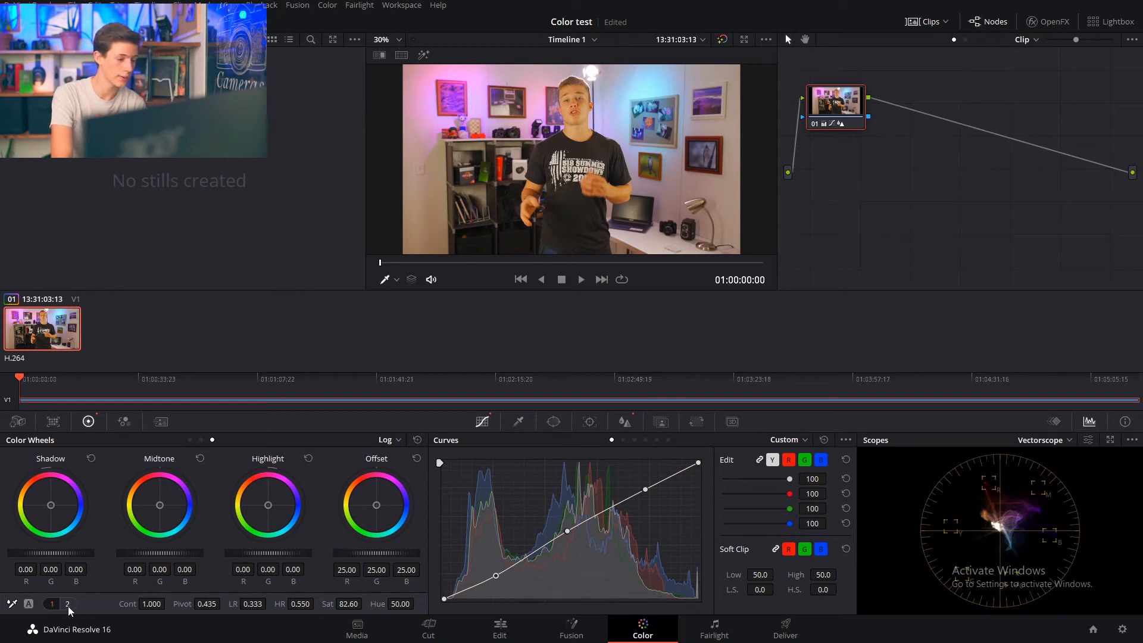
click(68, 604)
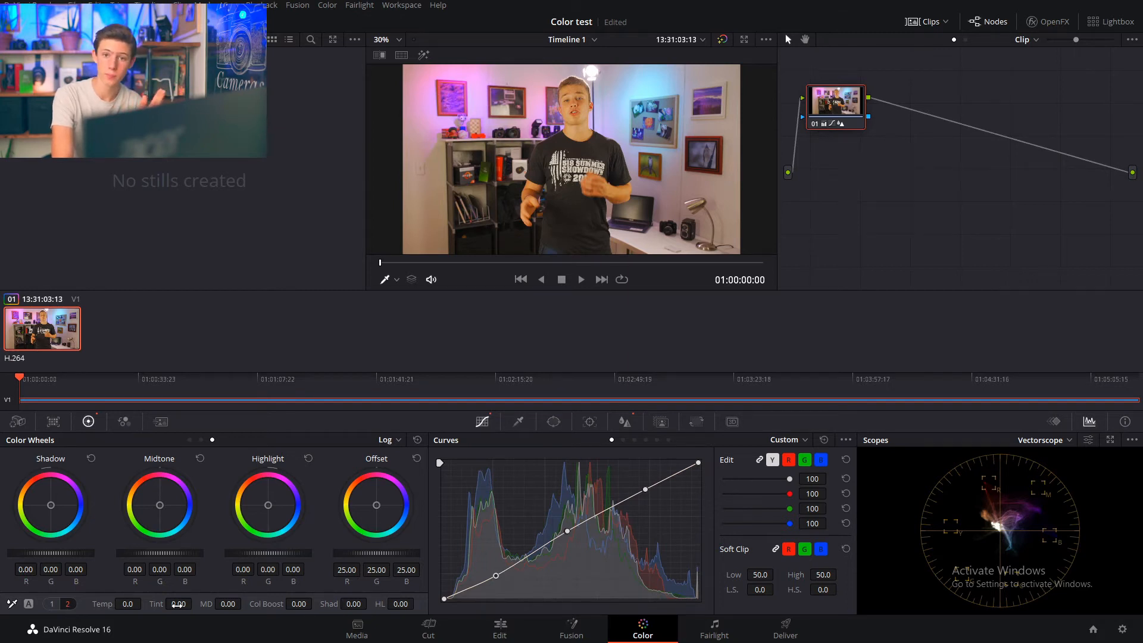
click(12, 604)
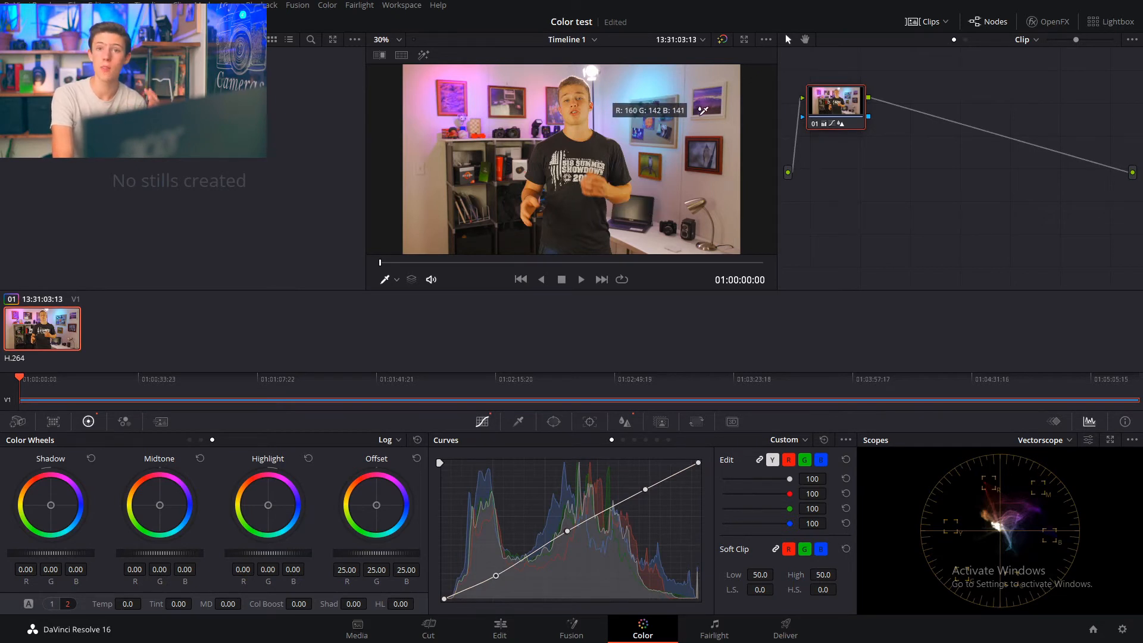
click(572, 188)
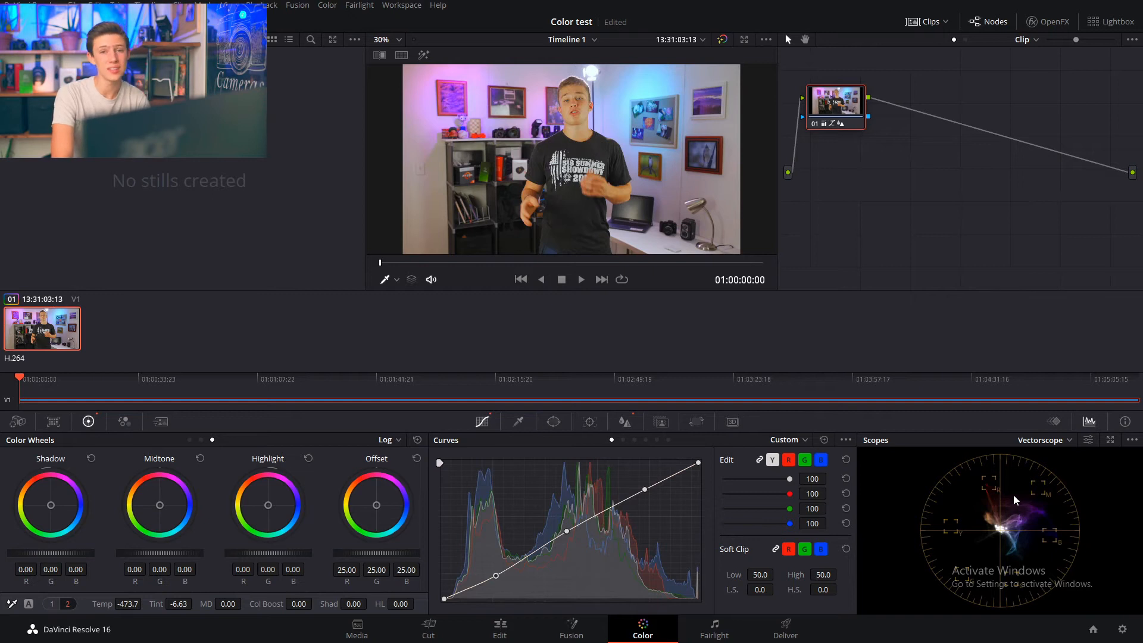
Step: Show the skin tone indicator on the vectorscope
click(1088, 441)
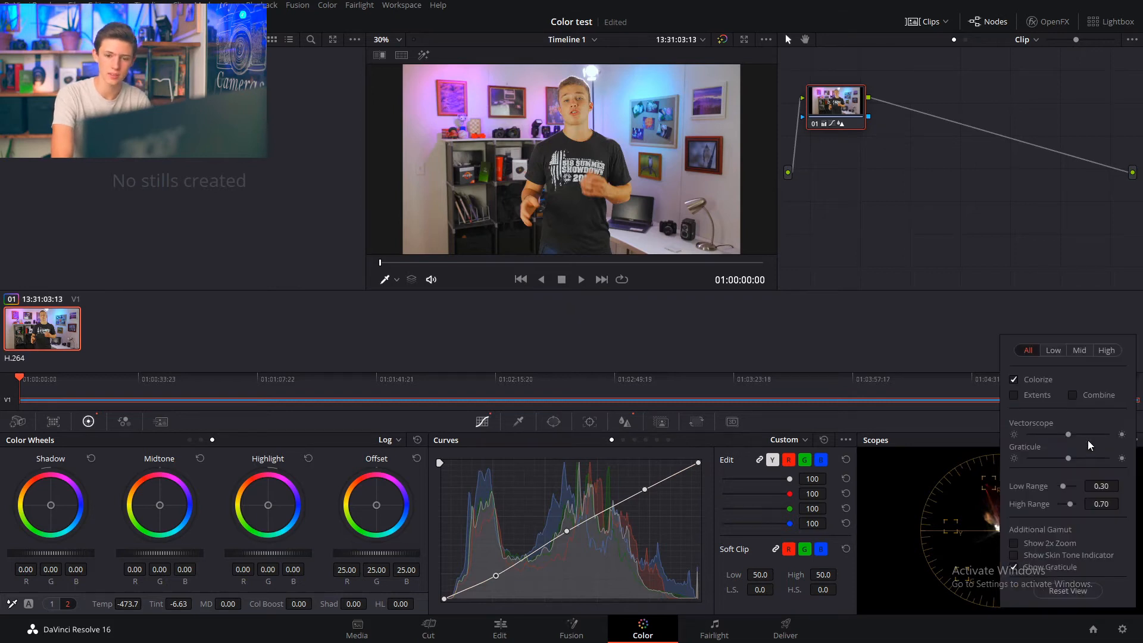
click(1014, 555)
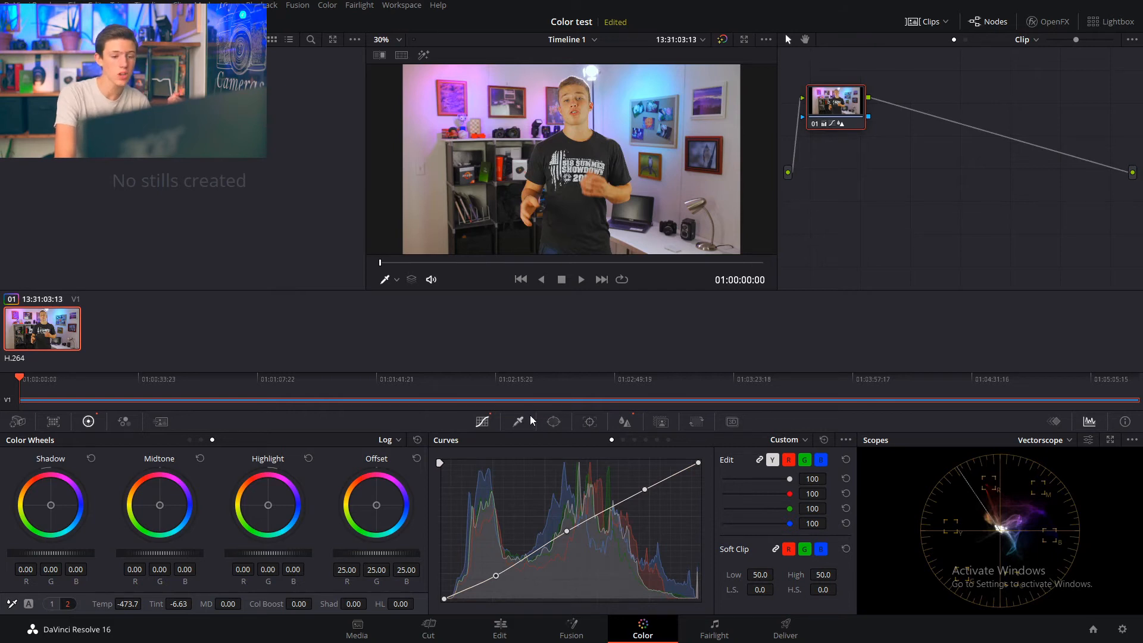
Step: Draw a closed Curve window with seven points around the bare skin of the man's cheek, chin and neck
click(554, 421)
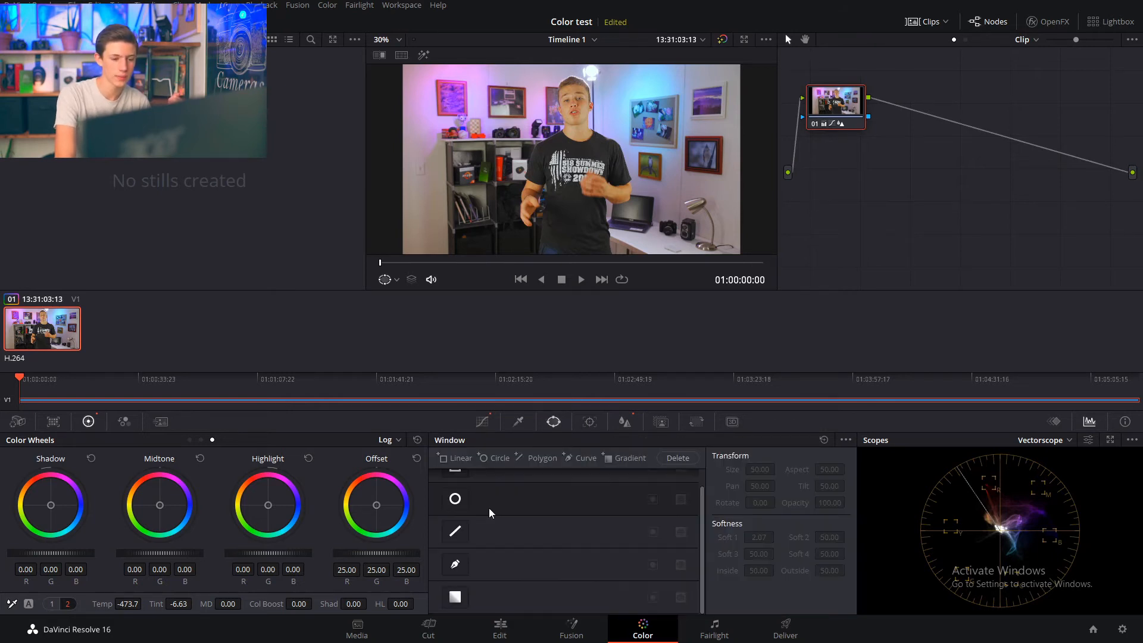
click(458, 563)
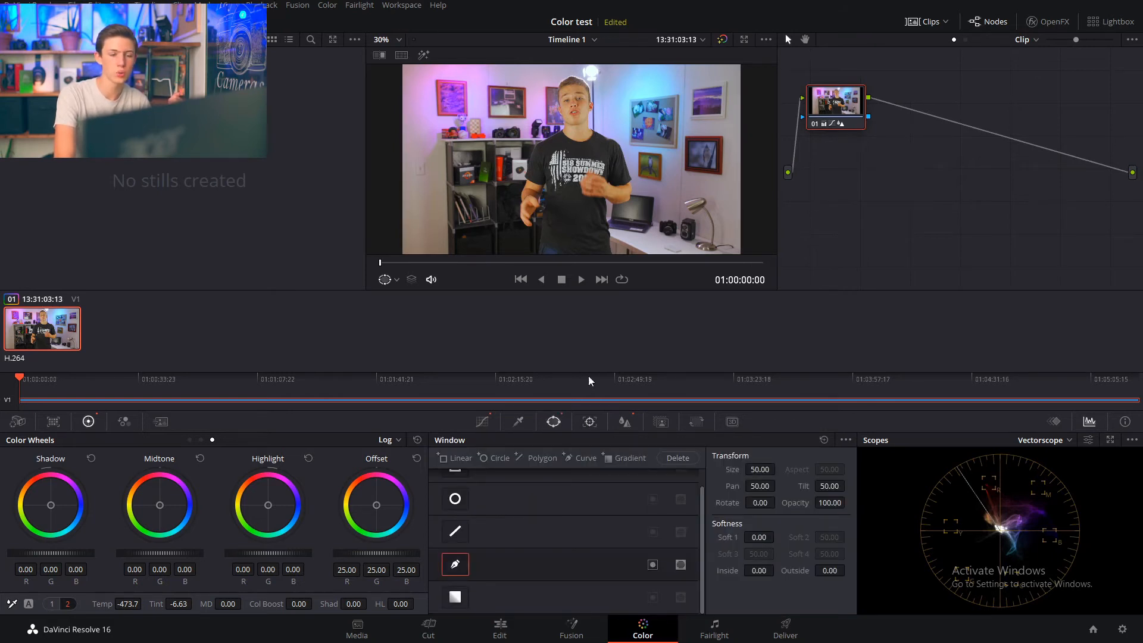
click(580, 103)
click(587, 104)
click(583, 119)
click(588, 134)
click(575, 139)
click(568, 128)
click(567, 117)
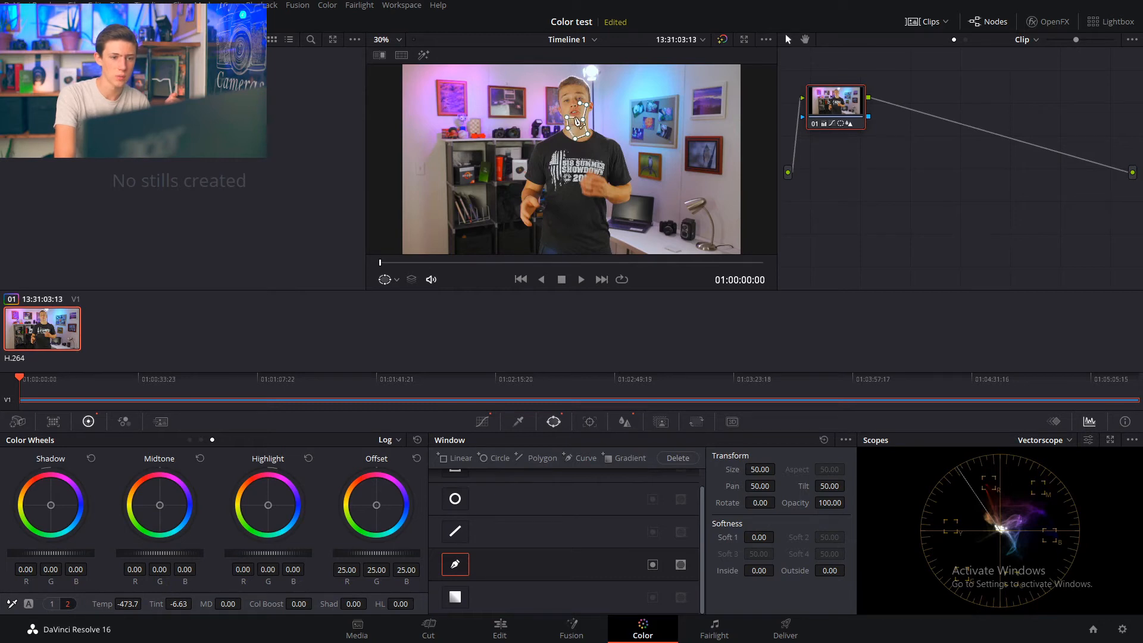
click(581, 104)
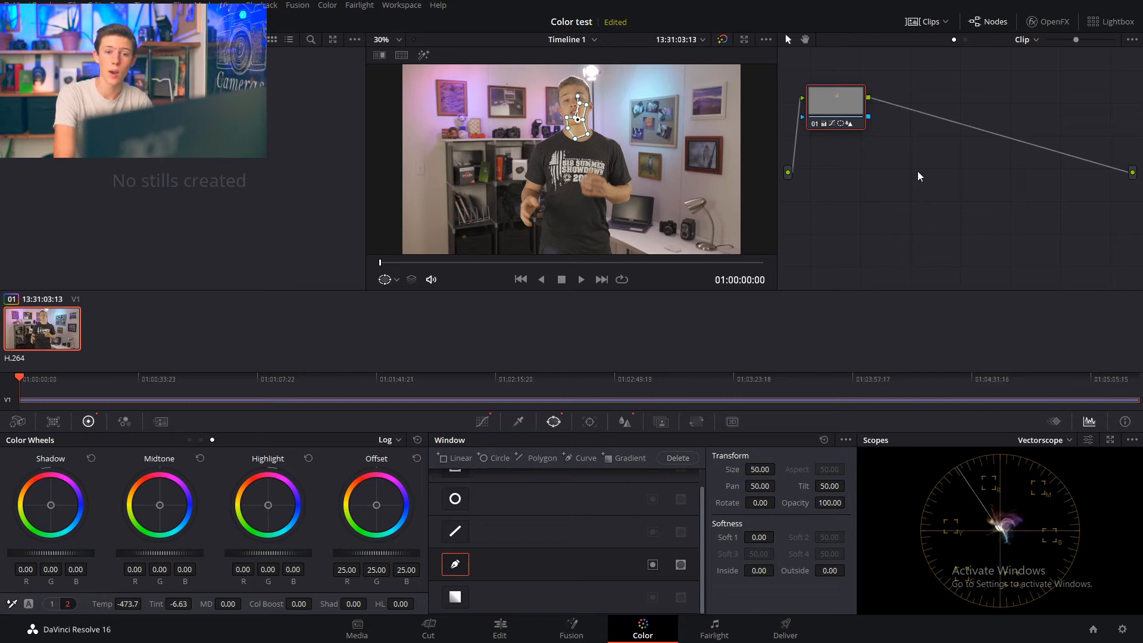
Step: Add an alpha output to the node graph and connect node 01's alpha output to it
right_click(905, 143)
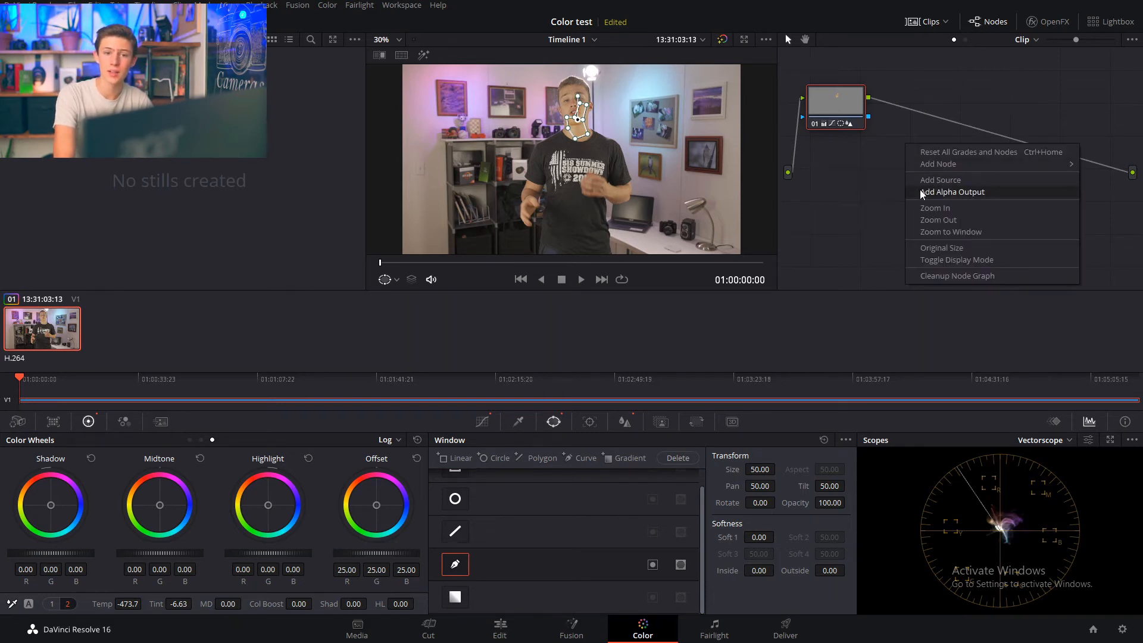
click(919, 189)
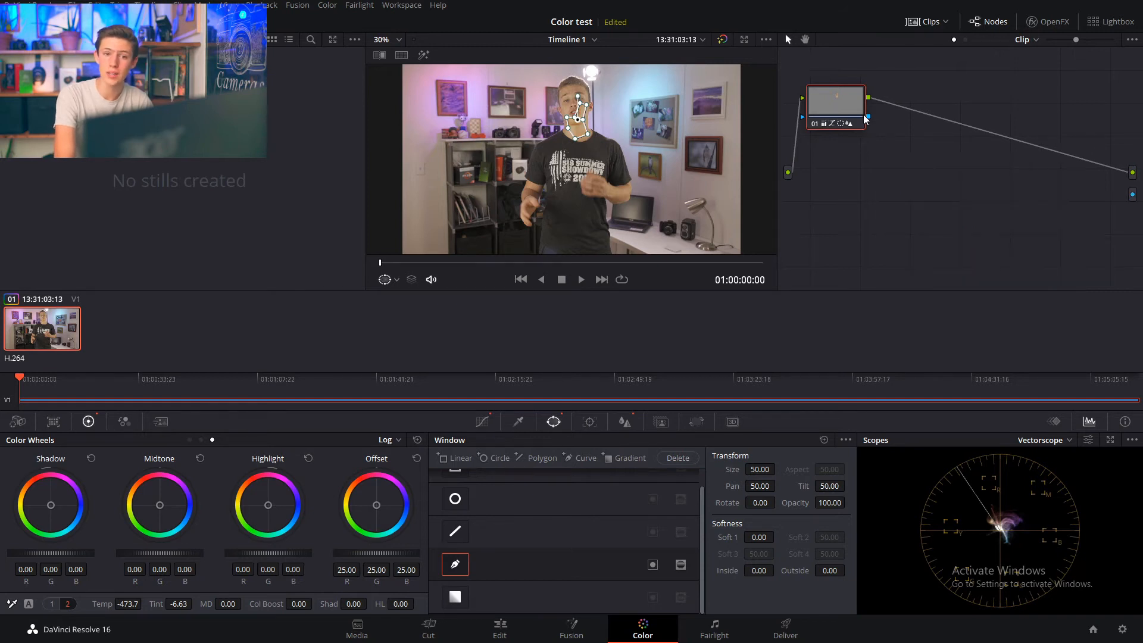
drag(1124, 196, 1133, 194)
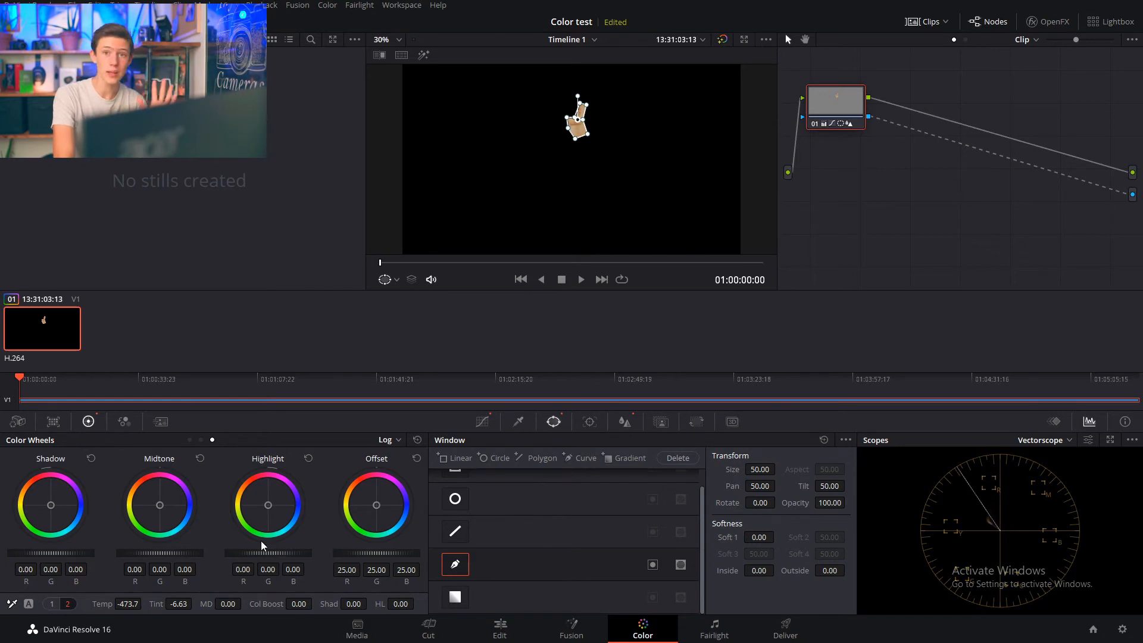
Step: Set the color temperature to -293.7 and the tint to 36.87 to move the isolated skin toward the skin tone line
click(486, 423)
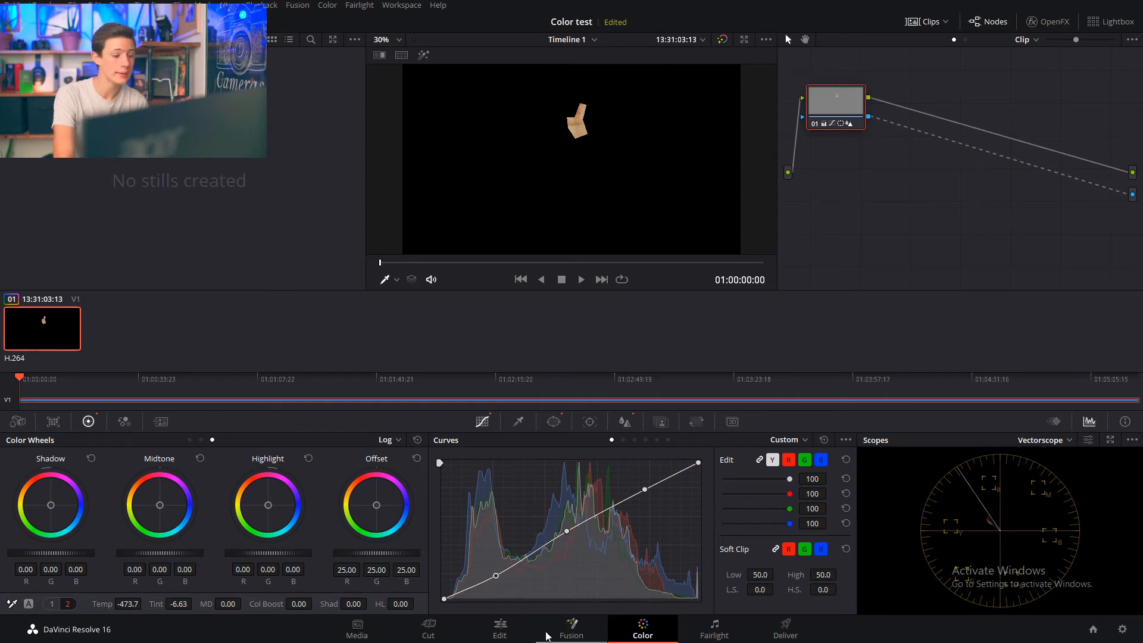
drag(145, 604, 145, 604)
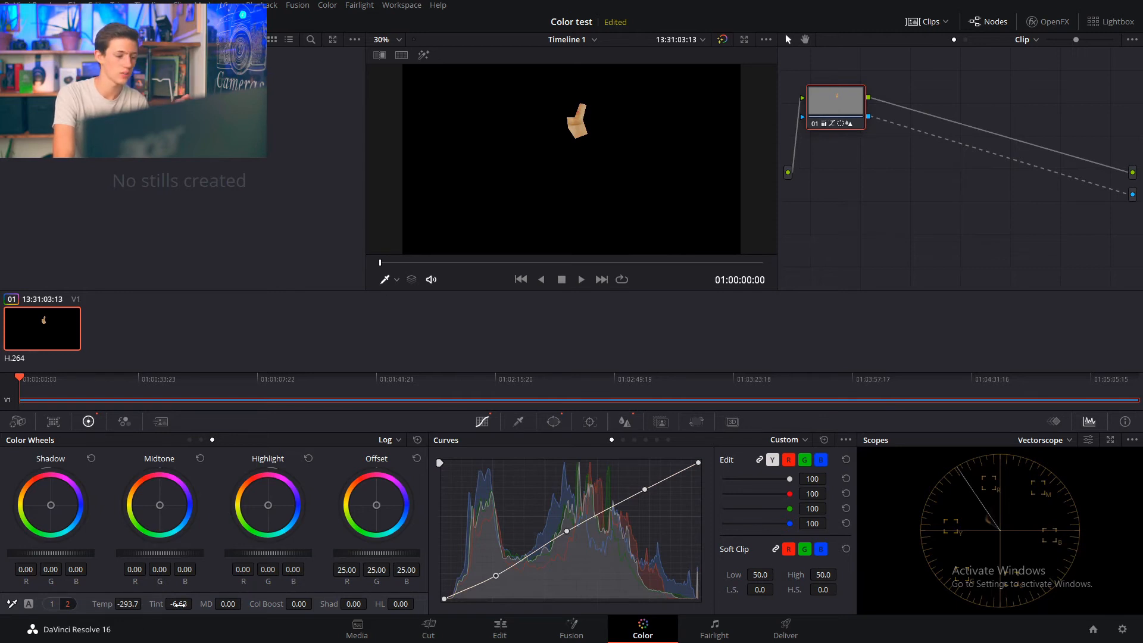
drag(195, 603, 195, 603)
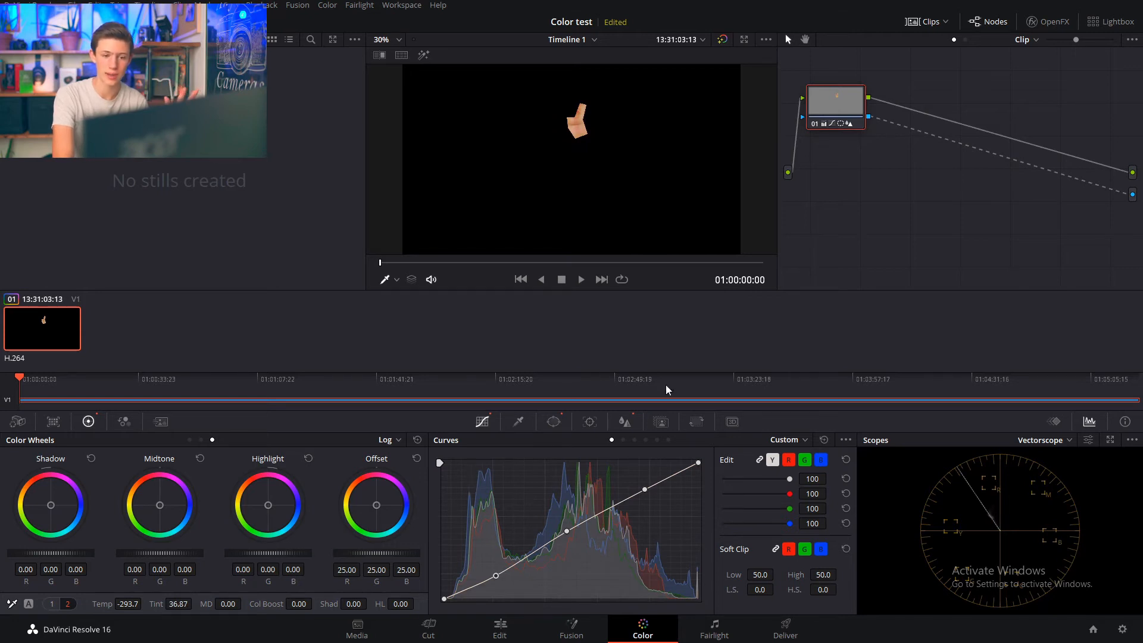
Step: Turn off the Curve window and reduce the tint to 23.37
click(557, 422)
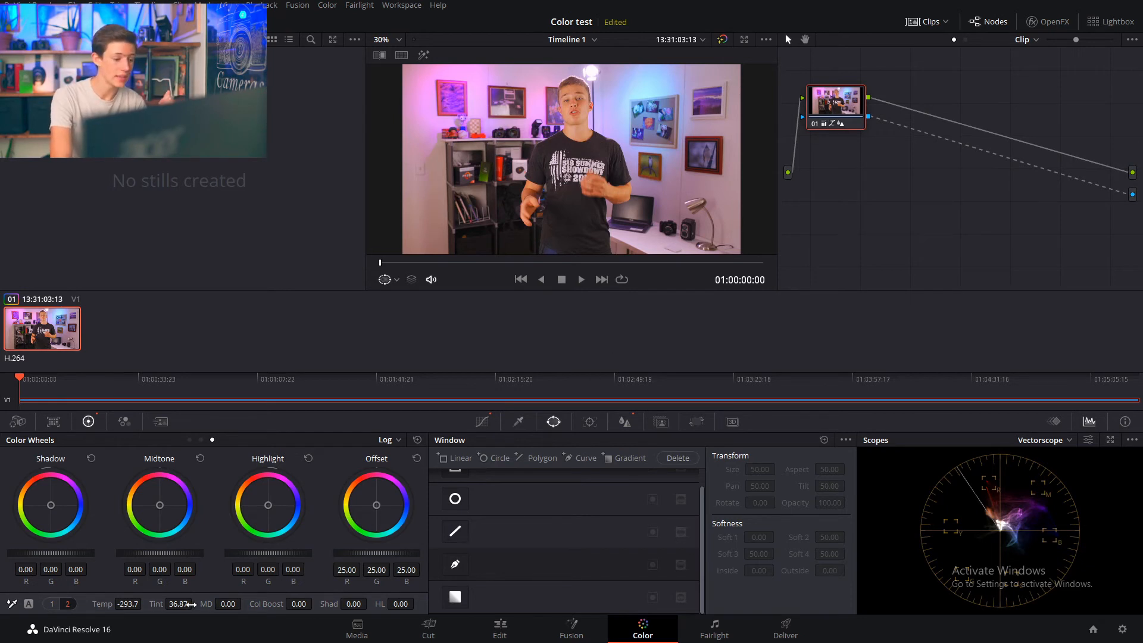
drag(195, 604, 184, 604)
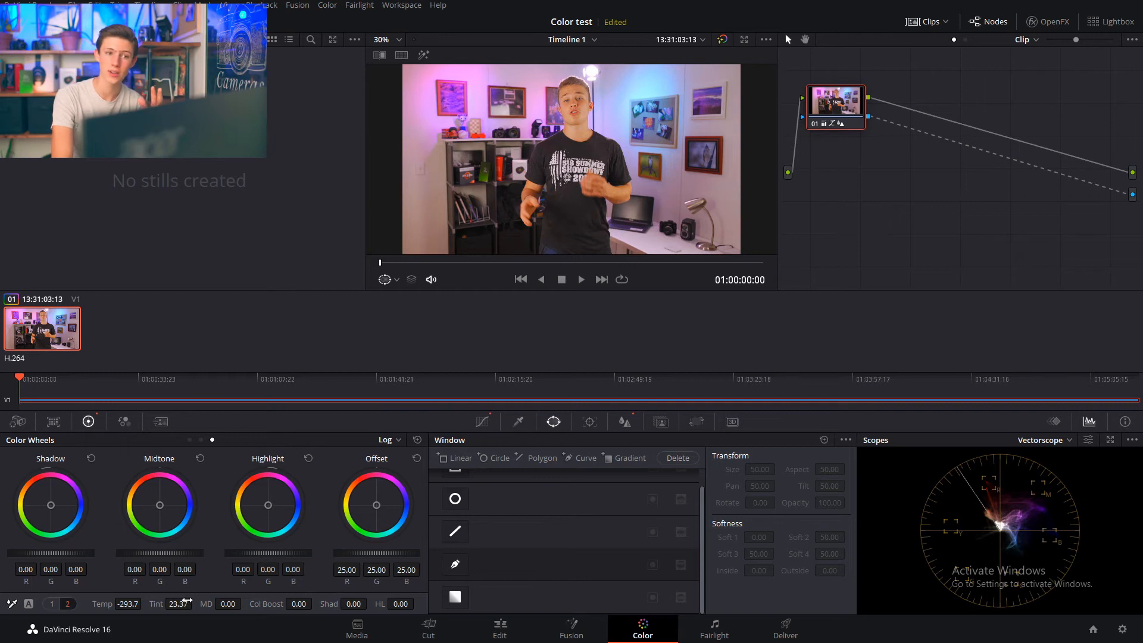
Step: Turn the Curve window back on and switch the curves to Hue Vs Hue
click(459, 562)
click(484, 422)
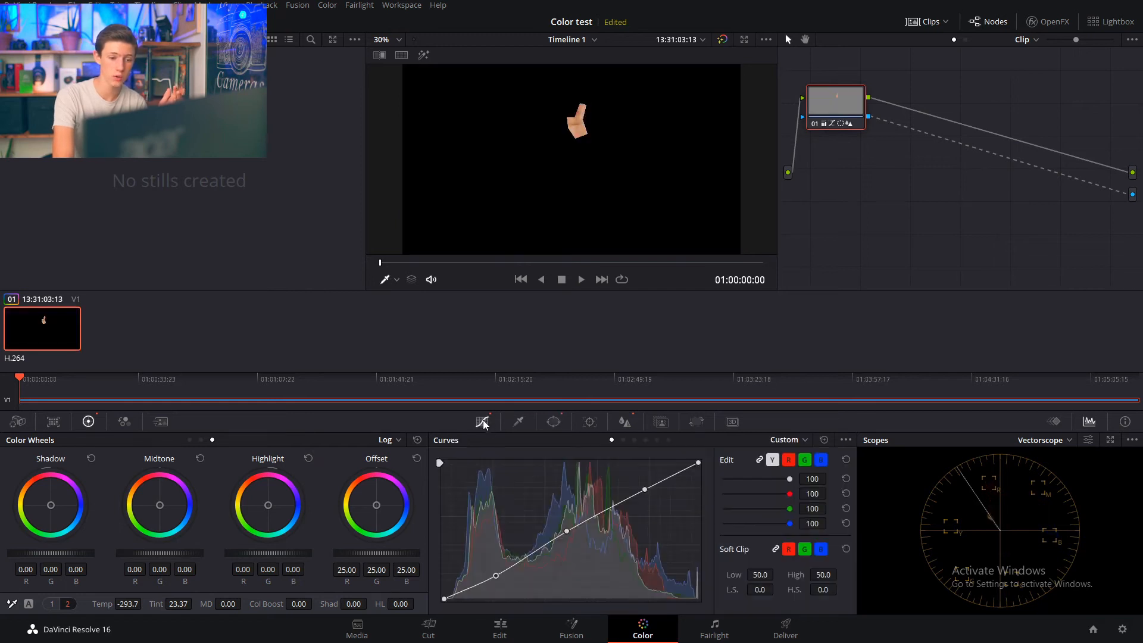
click(626, 442)
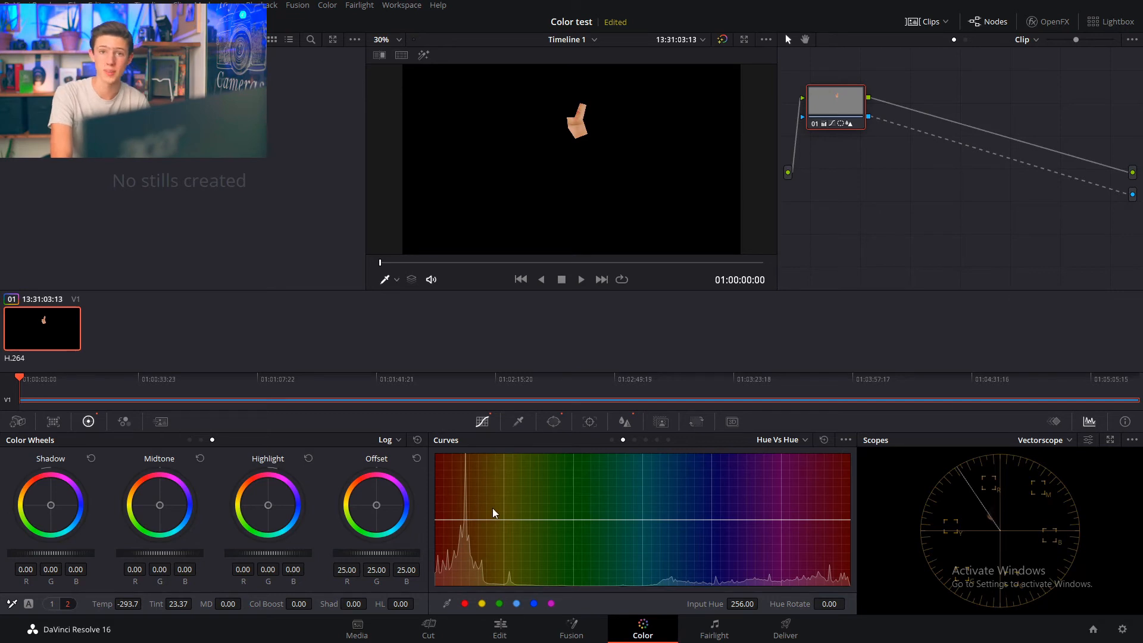
Step: Add control points for red, yellow, green, cyan, blue and magenta to the Hue Vs Hue curve
click(465, 604)
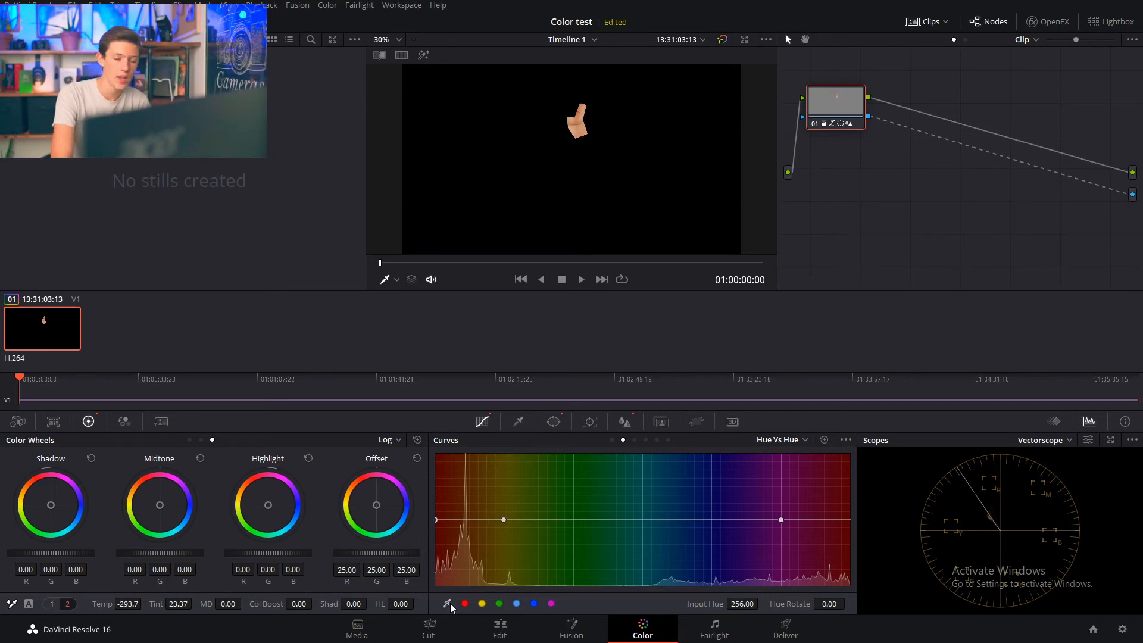
click(482, 603)
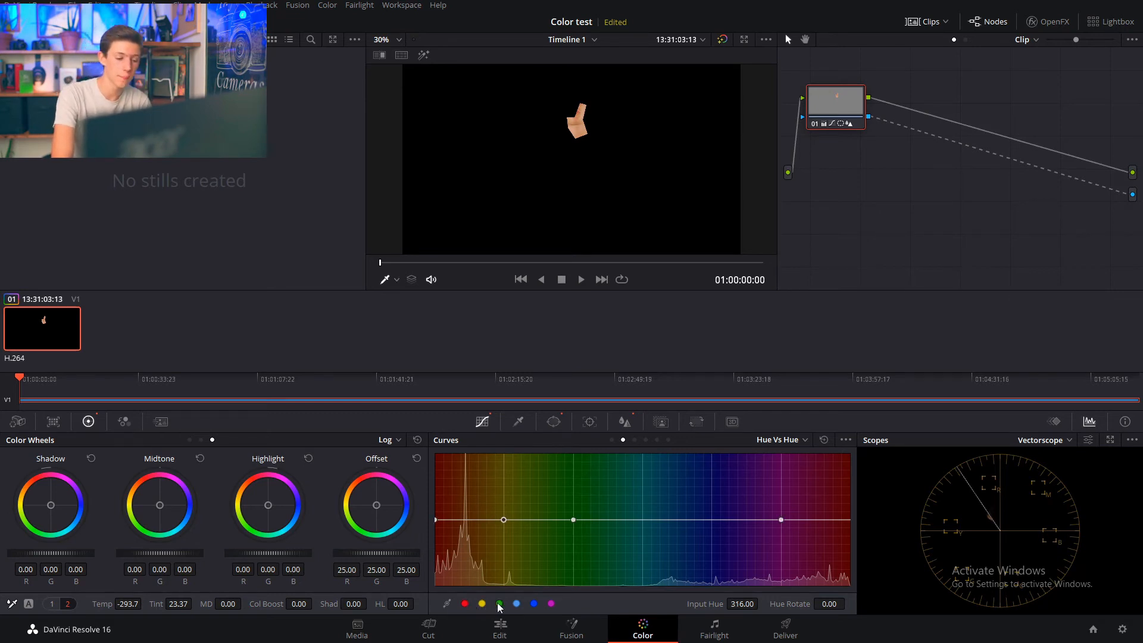
click(516, 603)
click(534, 604)
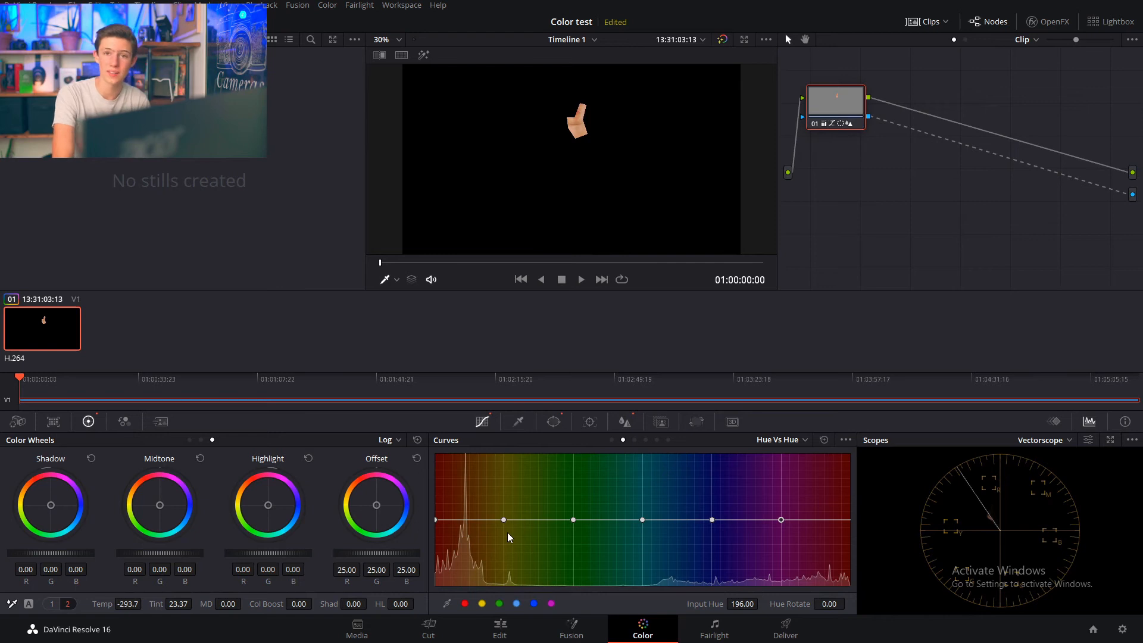
Step: Add points in the orange range of the Hue Vs Hue curve and raise the one at input hue 298.75 to a hue rotation of 16.07
click(476, 520)
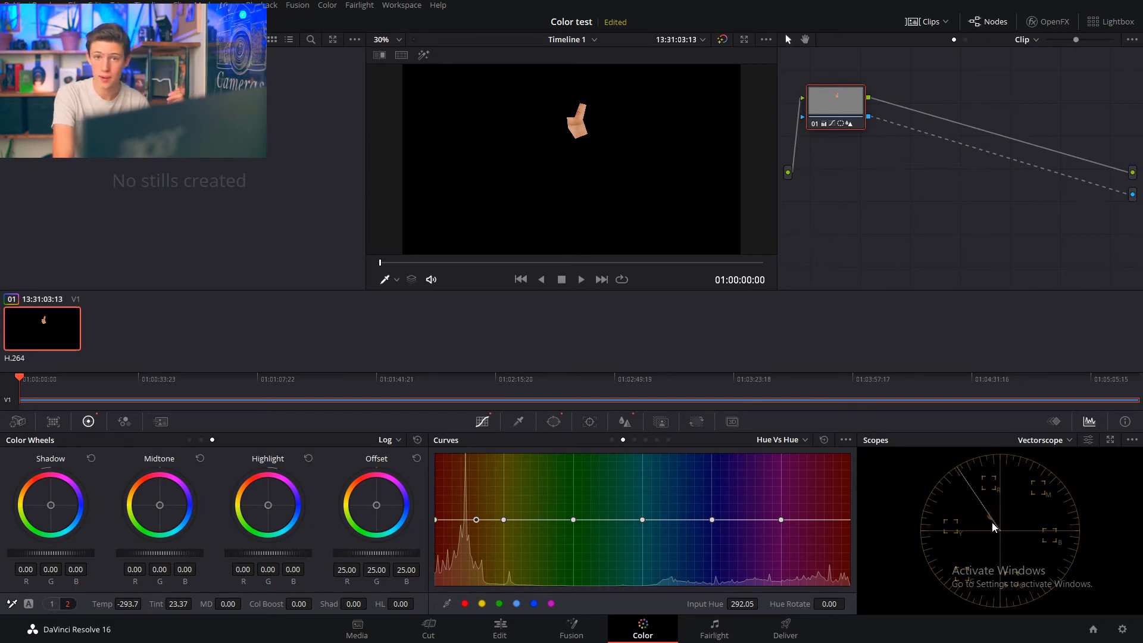
click(493, 521)
drag(494, 524, 469, 522)
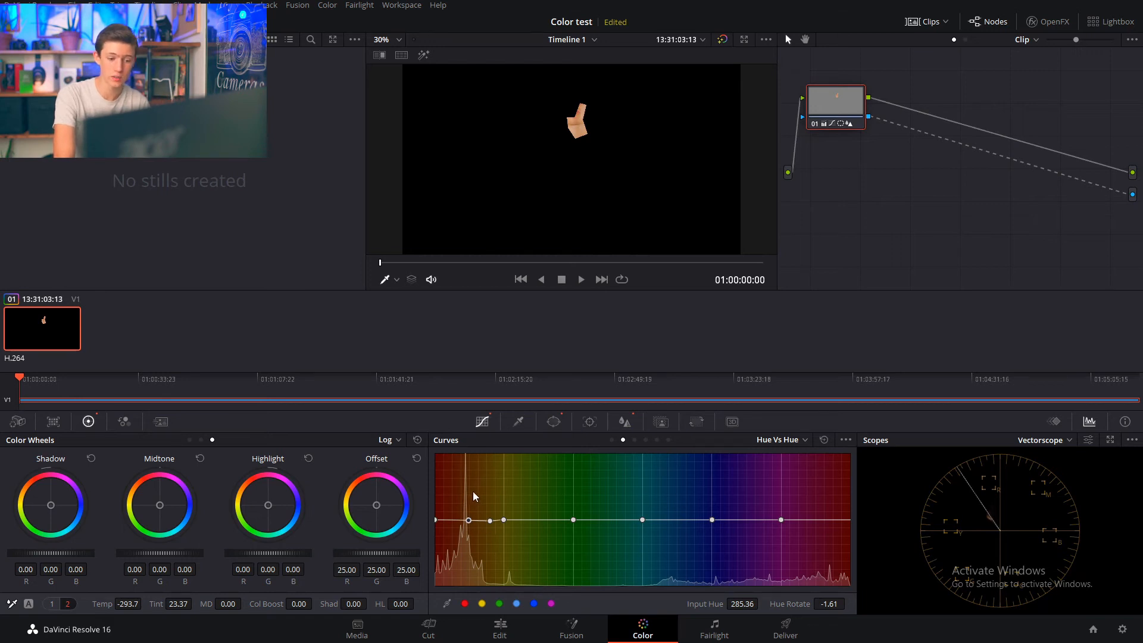
mouse_move(491, 522)
mouse_down()
mouse_move(482, 491)
mouse_move(498, 572)
mouse_move(487, 450)
mouse_move(485, 525)
mouse_up()
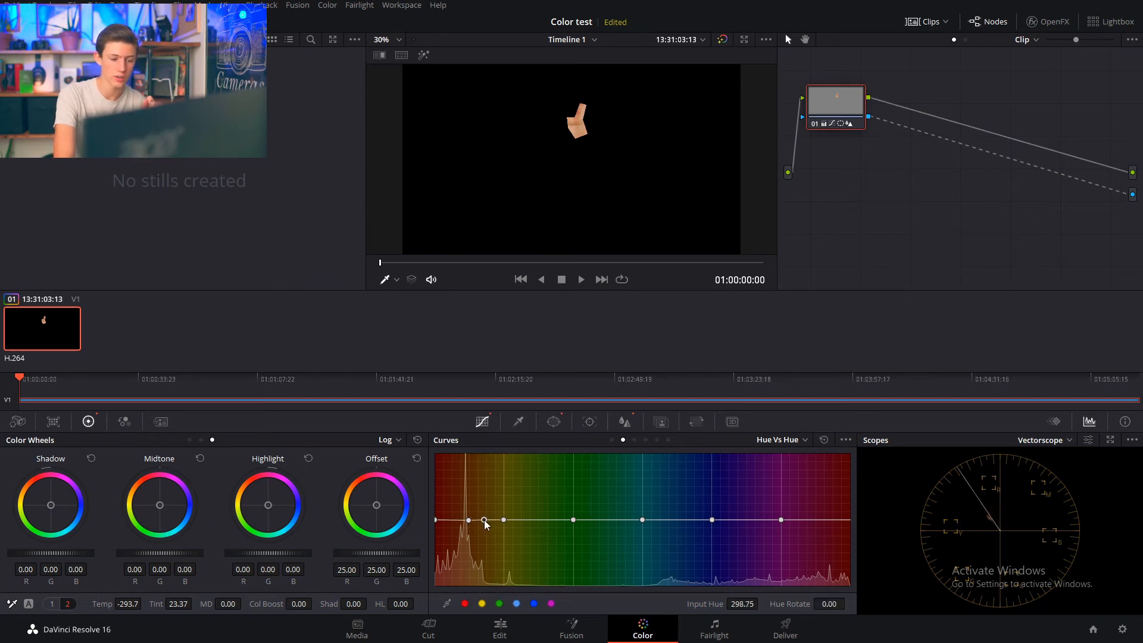
mouse_move(505, 519)
mouse_down()
mouse_move(487, 500)
mouse_move(500, 577)
mouse_move(495, 517)
mouse_move(462, 520)
mouse_move(484, 507)
mouse_move(492, 584)
mouse_move(479, 444)
mouse_move(493, 553)
mouse_move(490, 470)
mouse_move(498, 507)
mouse_move(480, 527)
mouse_move(480, 495)
mouse_move(484, 515)
mouse_up()
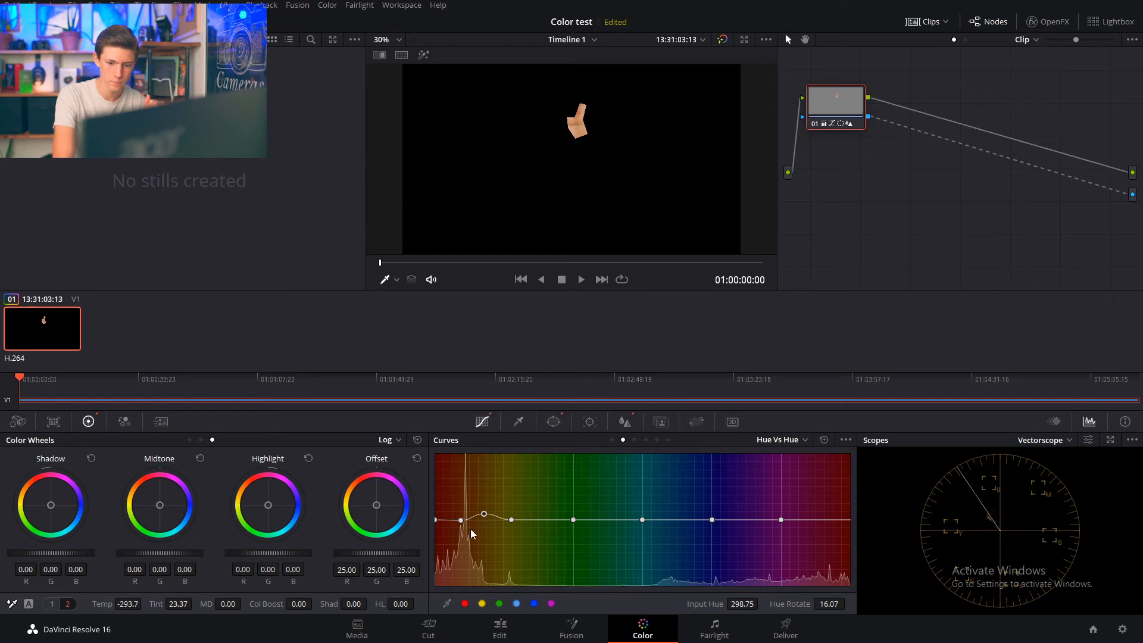
Step: Turn off the Curve window so the whole image is shown again
click(554, 421)
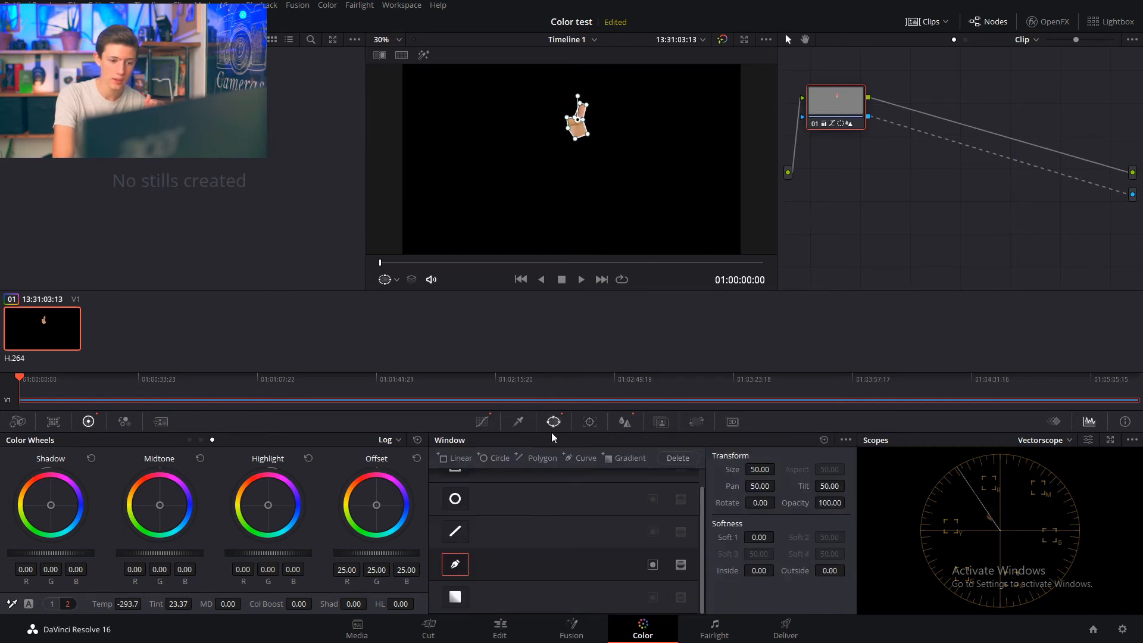
click(457, 565)
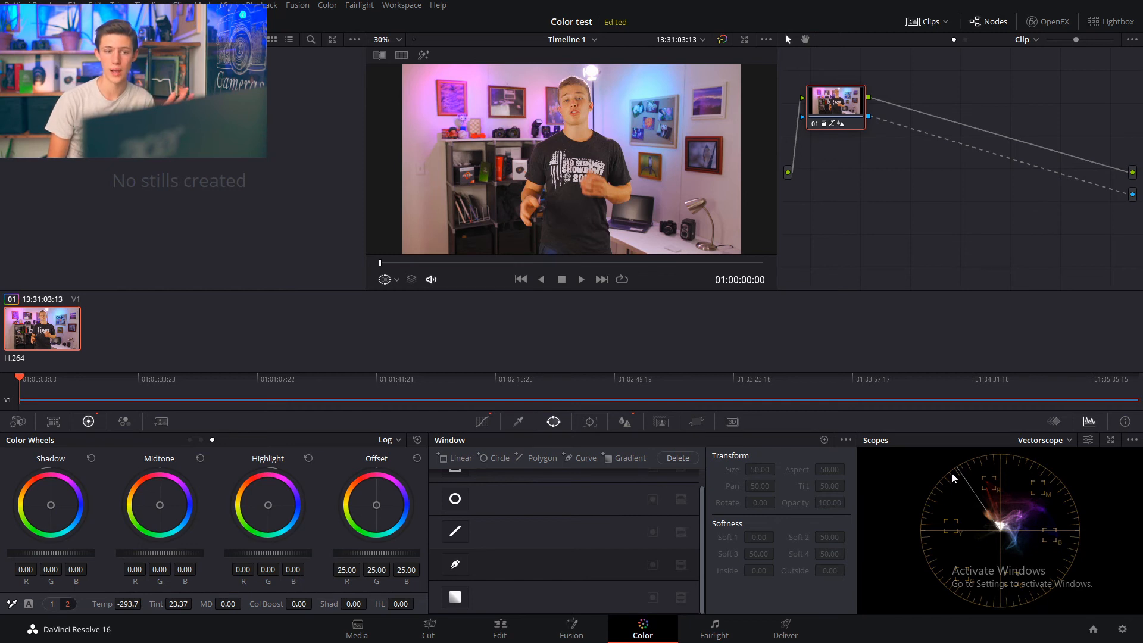
Step: Raise the saturation to 100 while viewing the CIE Chromaticity scope, and return the scope to Vectorscope
click(52, 604)
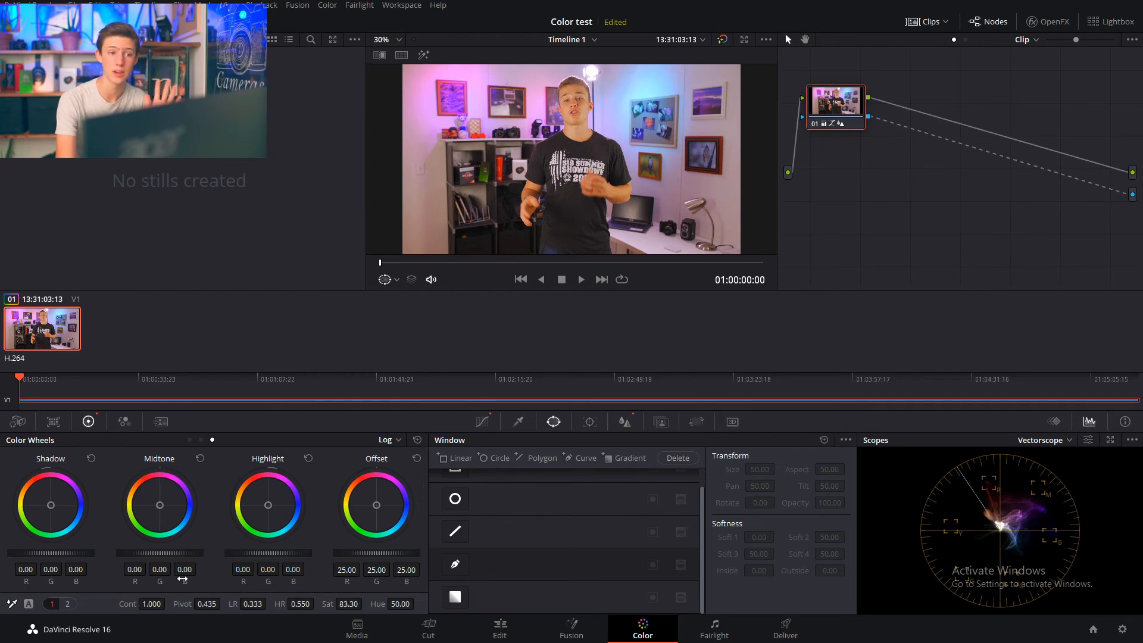
click(1039, 440)
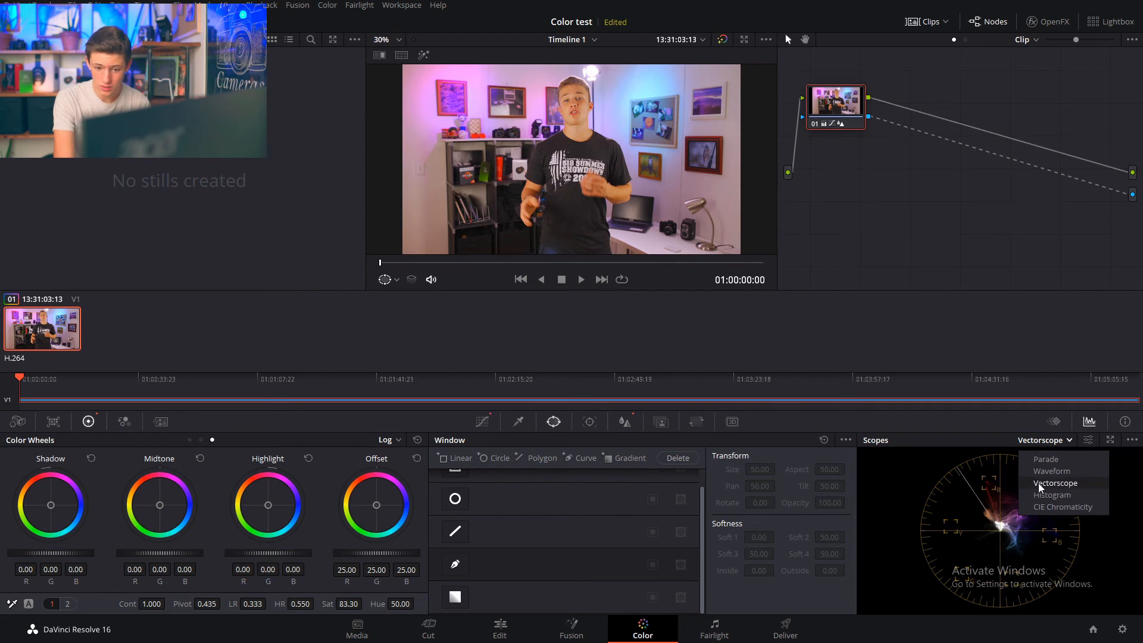
click(1046, 506)
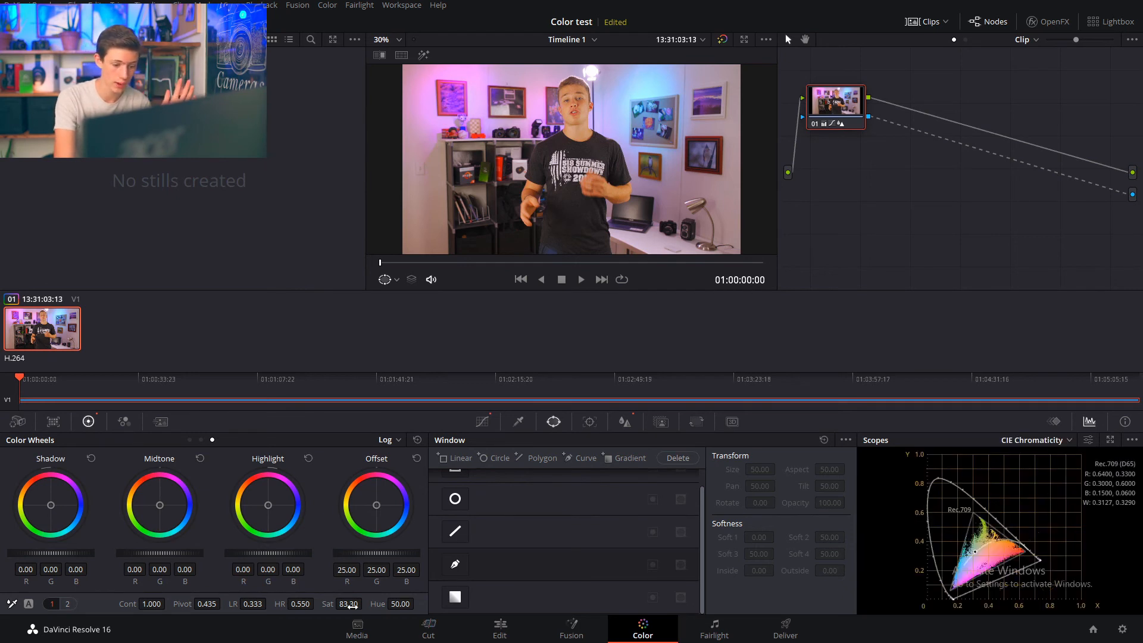
drag(329, 603, 366, 602)
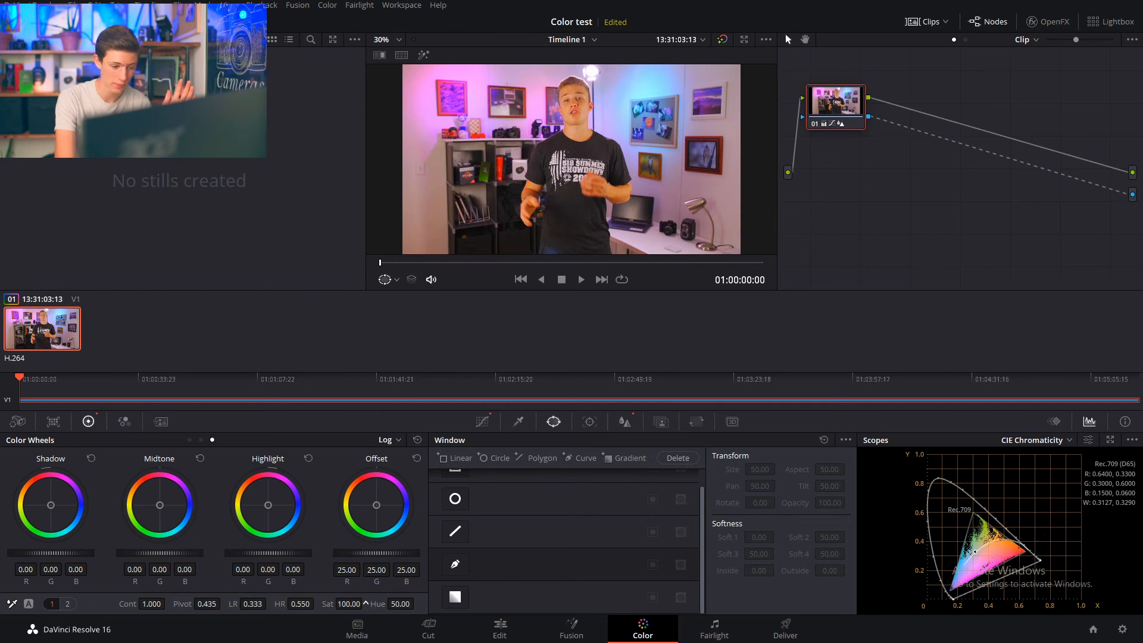
click(1037, 444)
click(1034, 485)
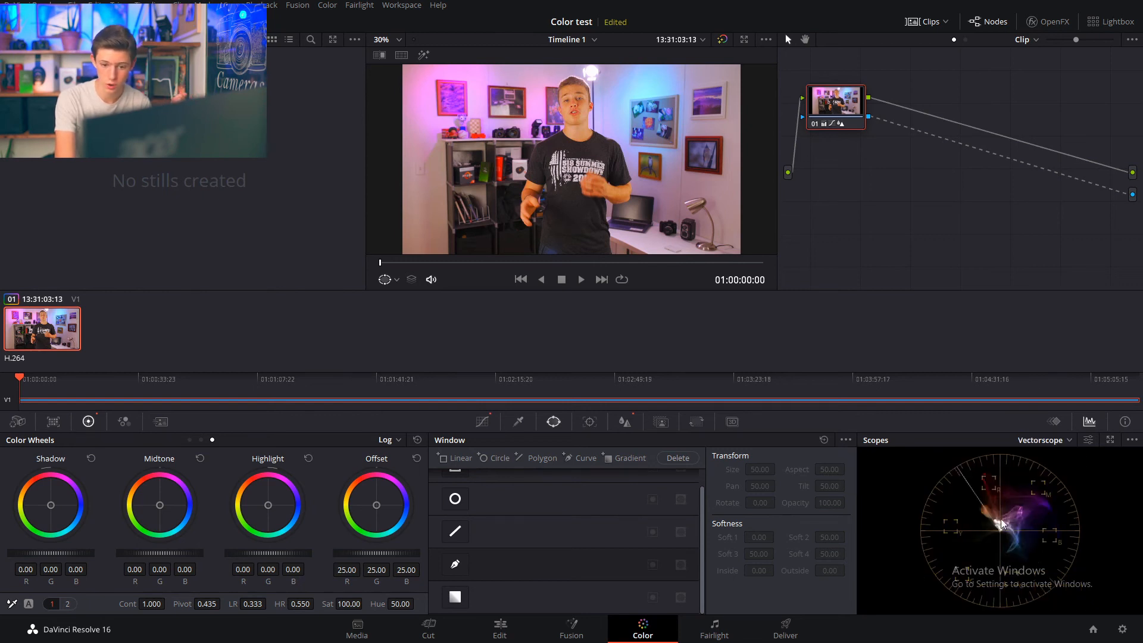
Step: Lower the clip's overall saturation to 83.30
drag(367, 604, 365, 604)
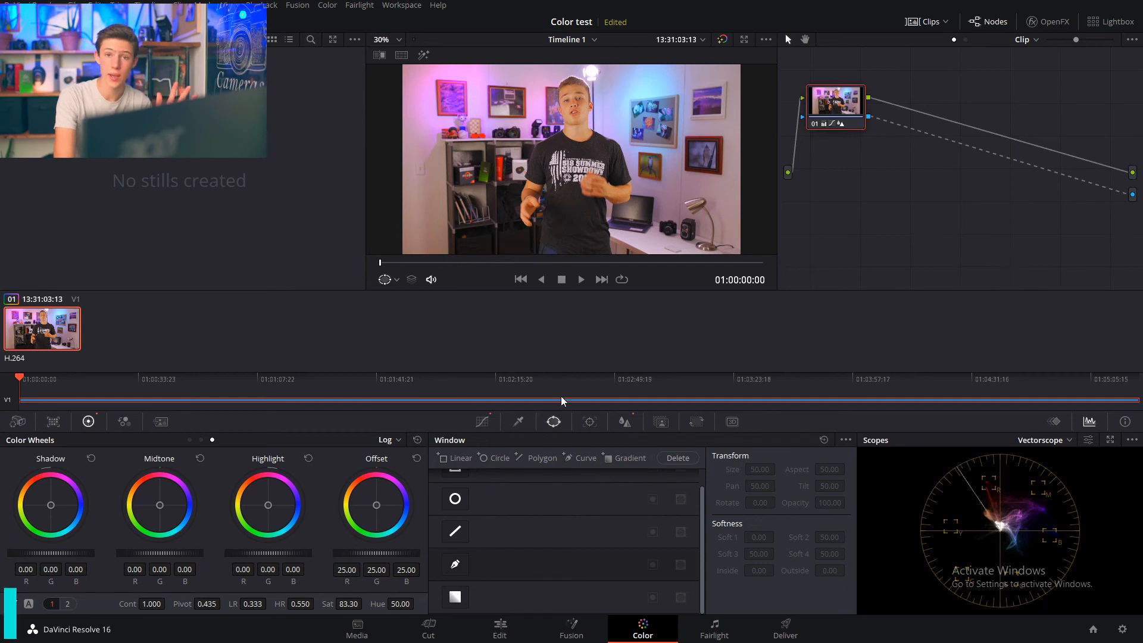
Step: Add control points for red, yellow, green, cyan, blue and magenta to the Hue Vs Sat curve
click(492, 424)
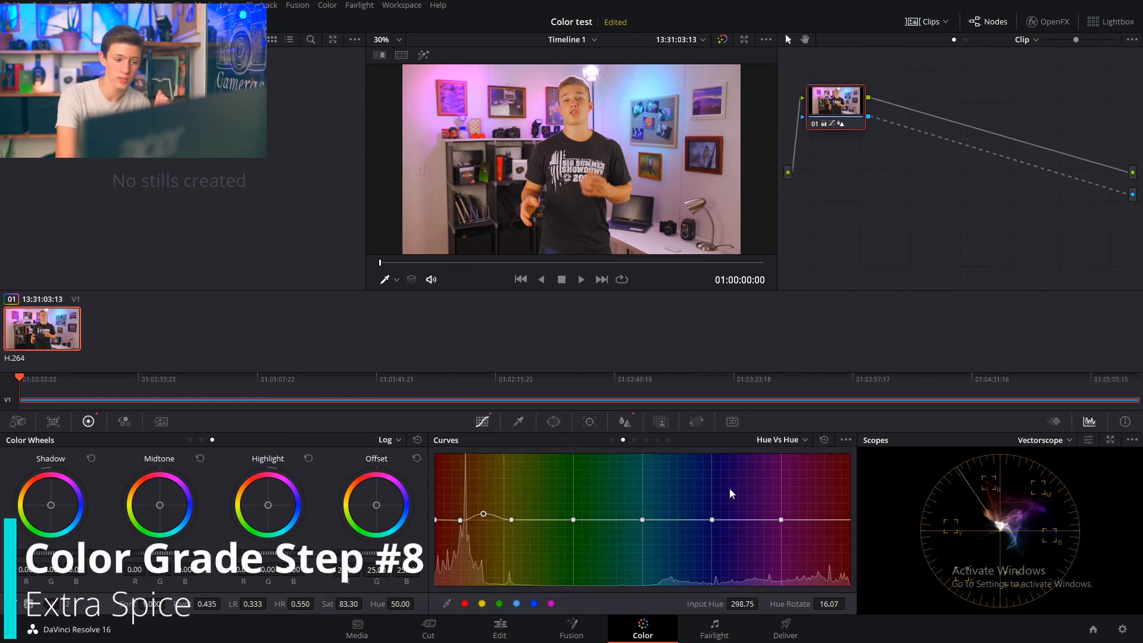
click(635, 440)
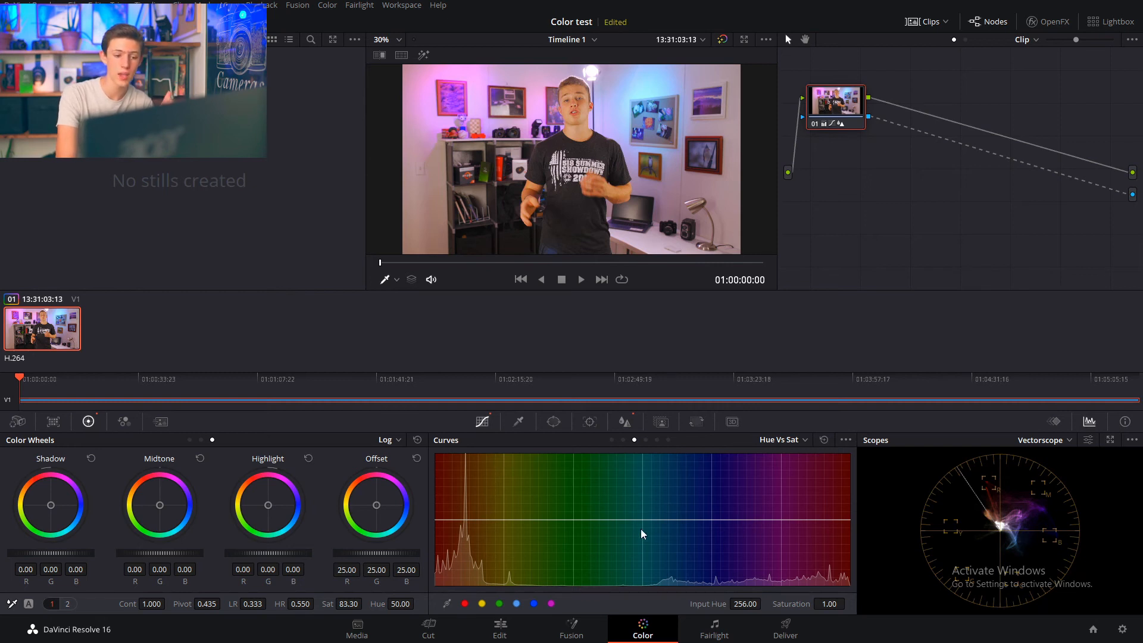
click(465, 604)
click(482, 605)
click(499, 605)
click(516, 604)
click(551, 604)
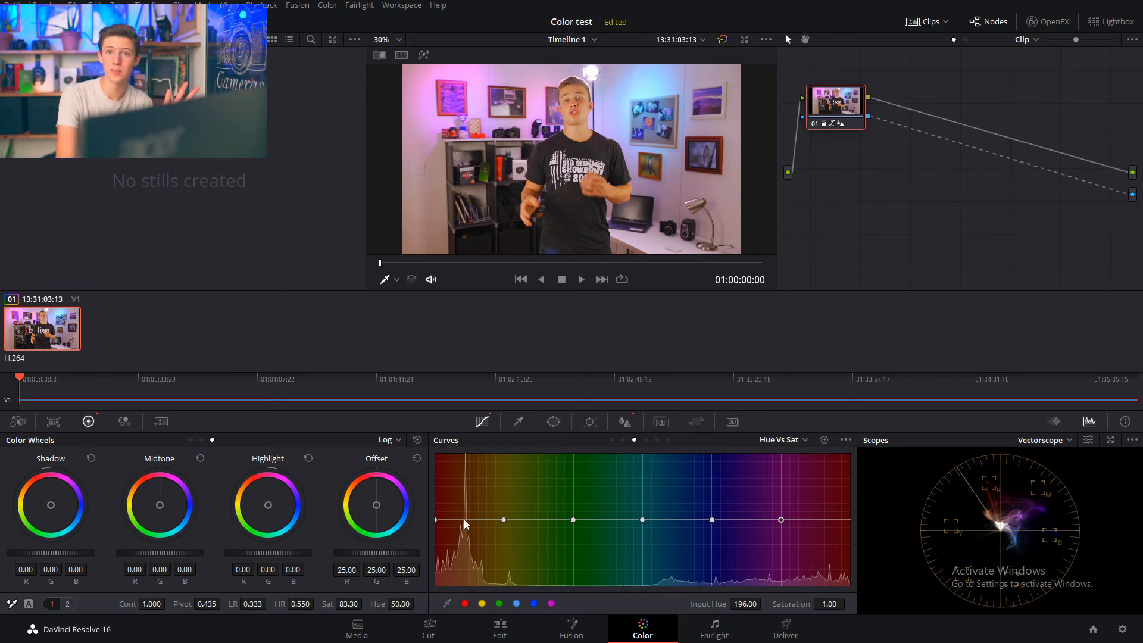
Step: Try raising the orange range at input hue 280.72 to a saturation of 2.00, and remove that point again
drag(465, 519, 463, 455)
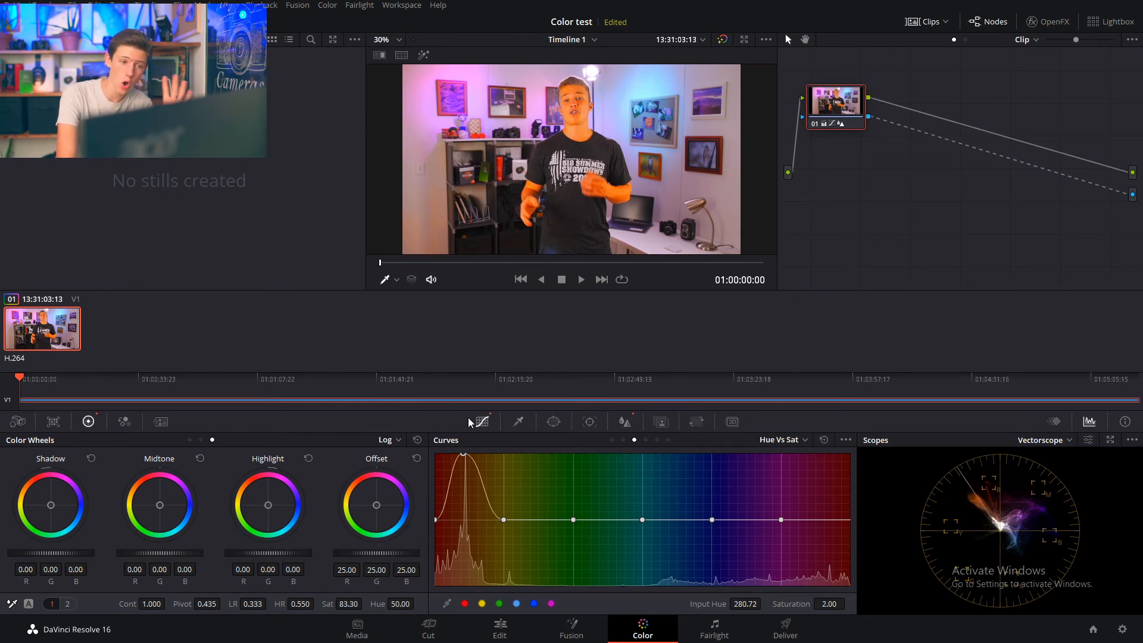
right_click(462, 455)
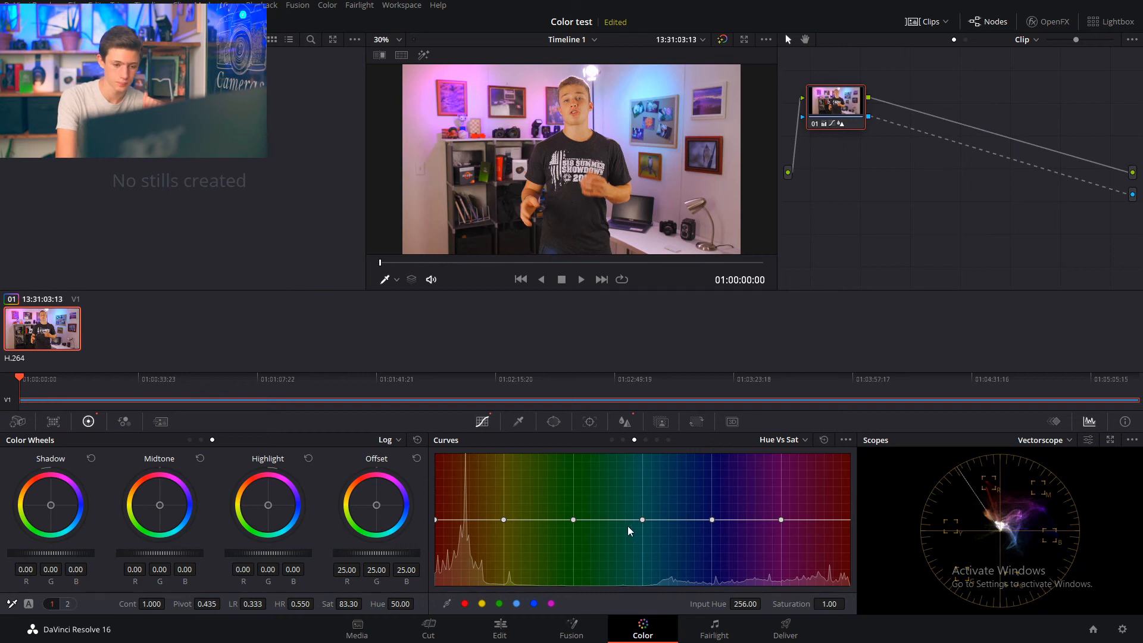
Step: Add points around cyan on the Hue Vs Sat curve and raise the cyan point to saturation 1.49 at input hue 79.35
click(606, 519)
click(688, 519)
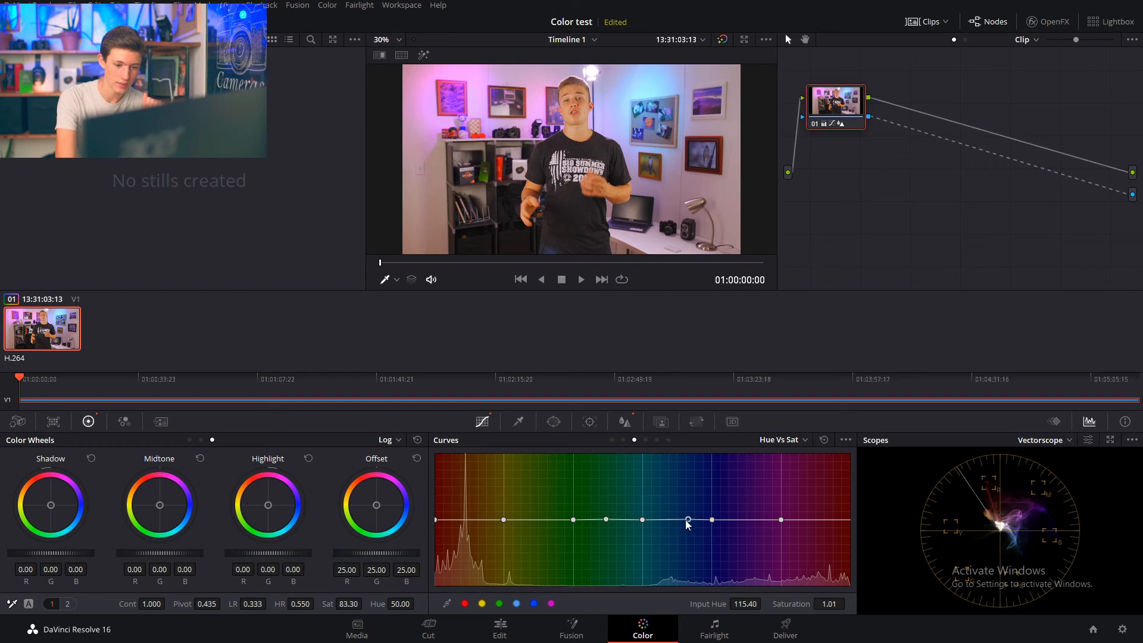
drag(641, 521, 647, 488)
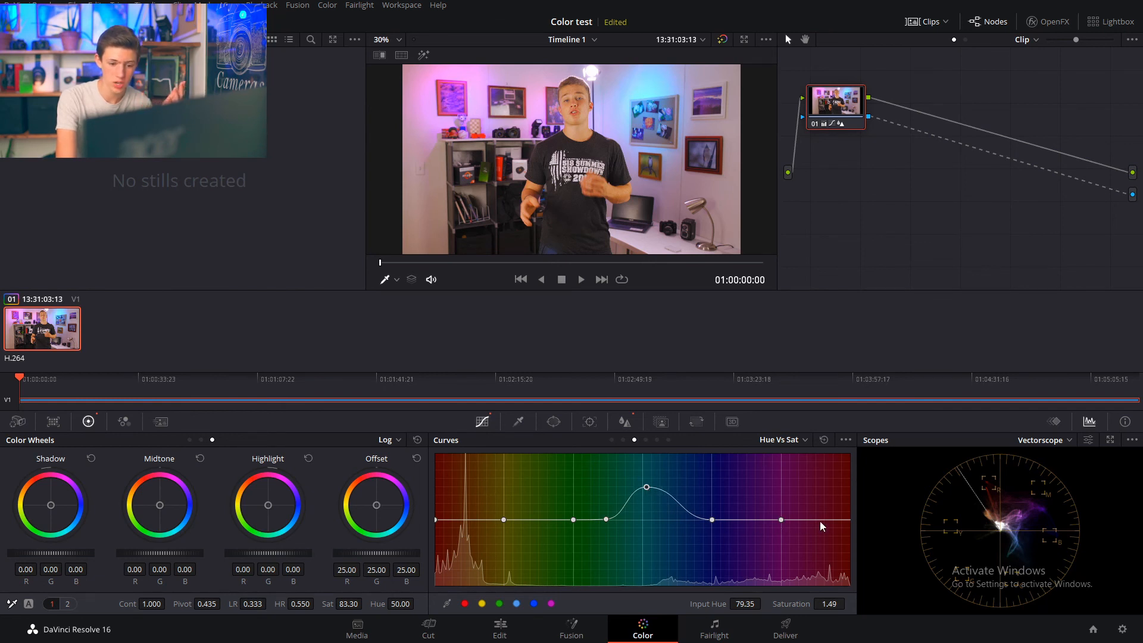
Step: Add an anchor point beyond magenta on the Hue Vs Sat curve and set the magenta point to saturation 1.23 at input hue 186.99
click(836, 520)
drag(780, 522, 770, 472)
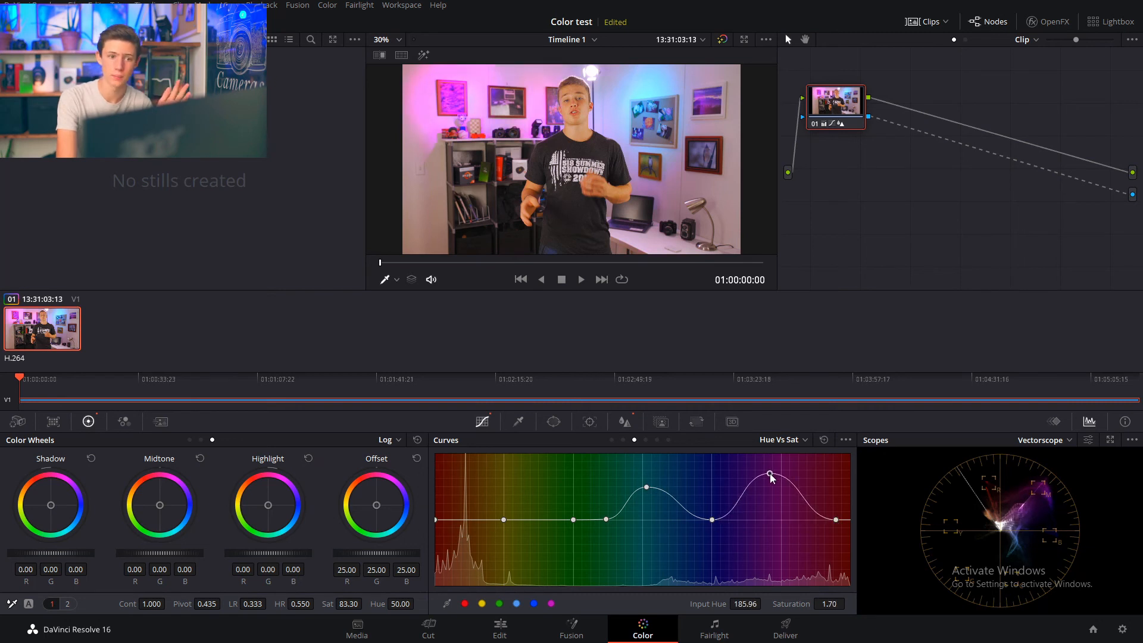
click(646, 439)
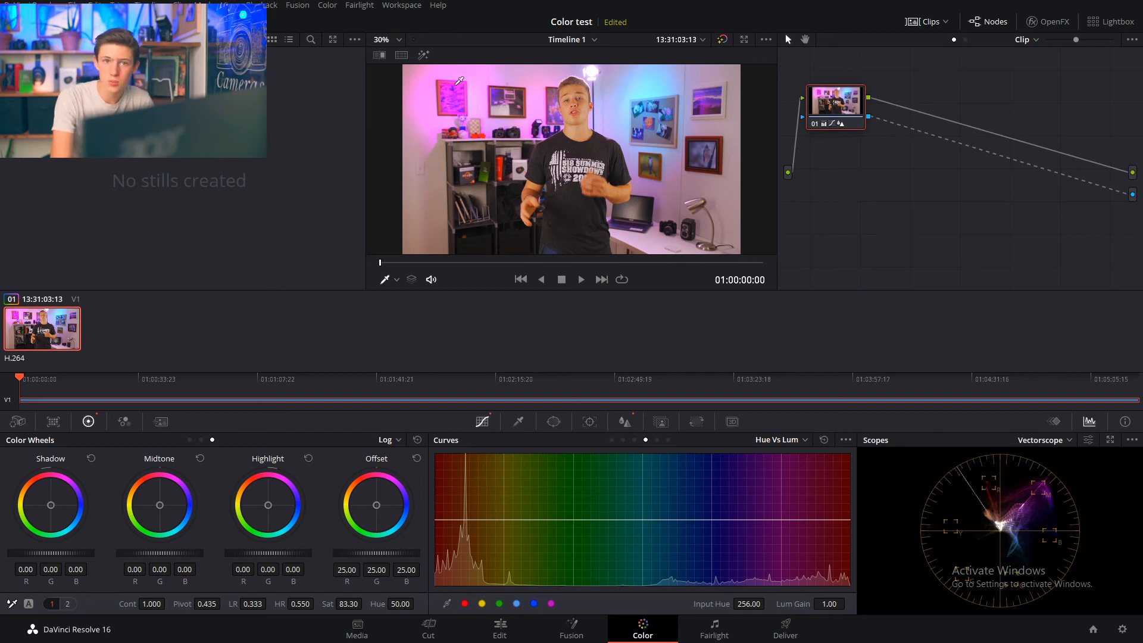
click(635, 440)
drag(767, 477, 770, 505)
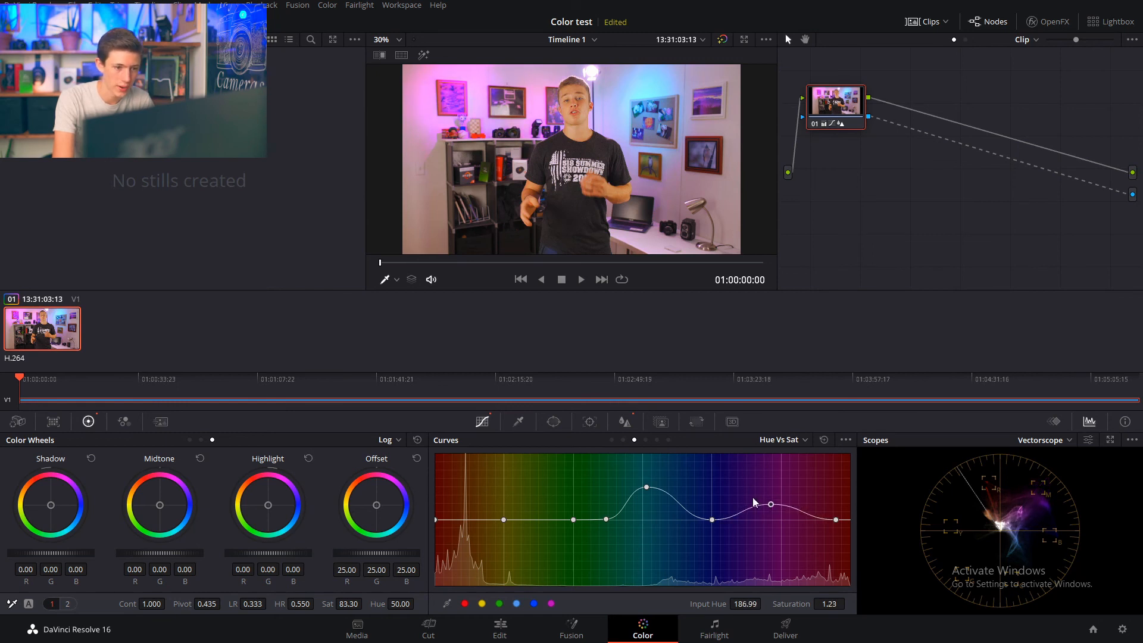
Step: Add points at cyan and blue on the Hue Vs Lum curve and lower one between them to a lum gain of 0.90 at input hue 105.61
click(646, 440)
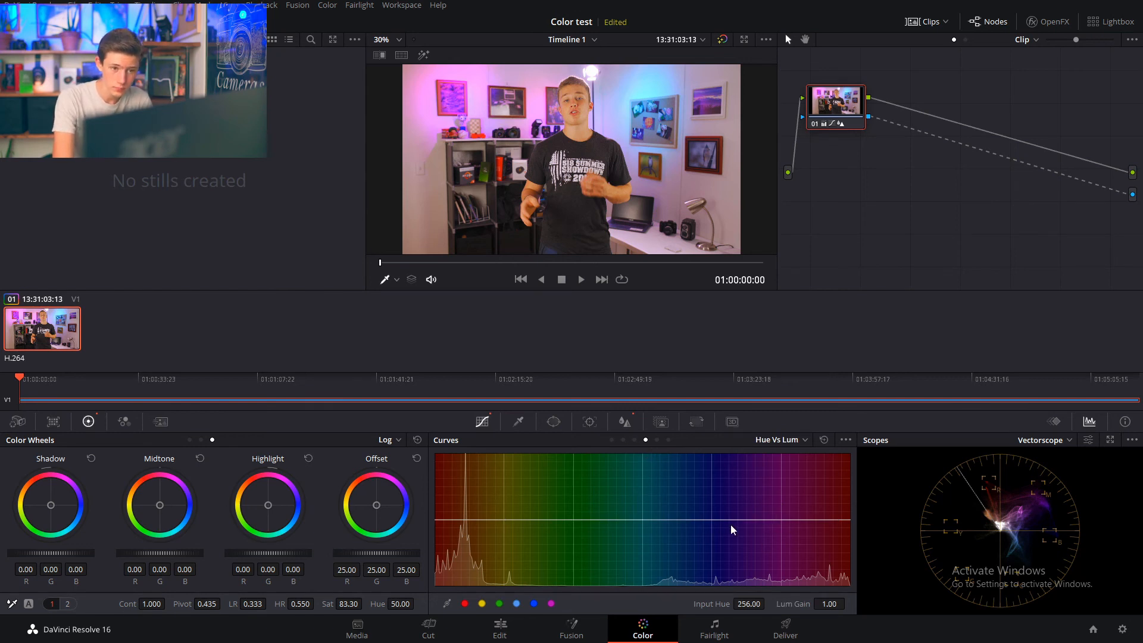
click(713, 520)
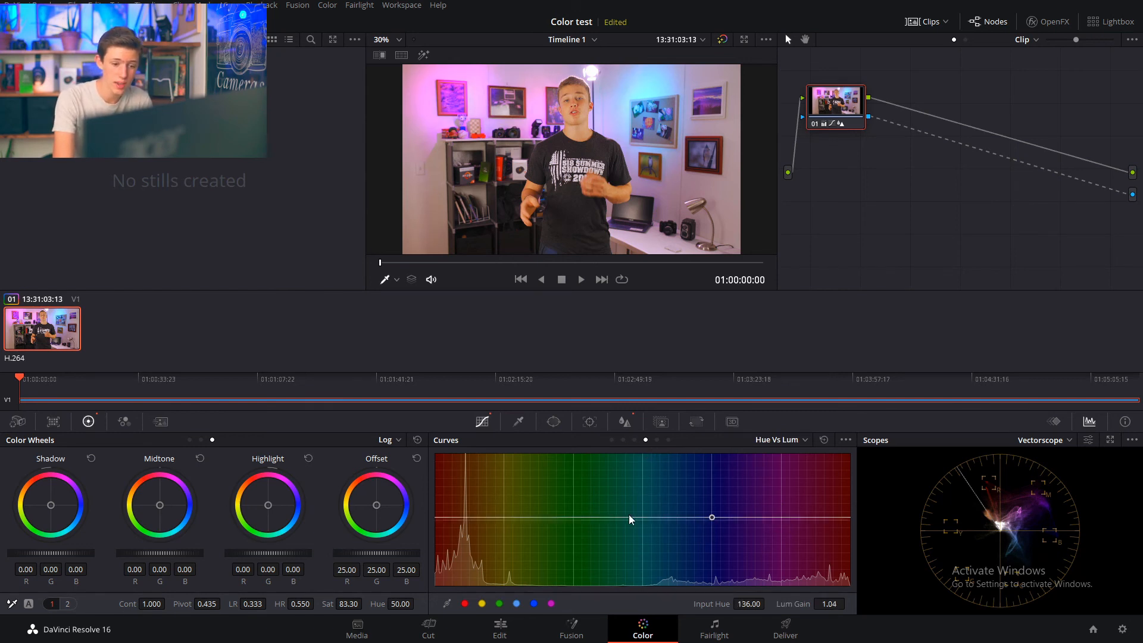
drag(716, 521, 677, 526)
click(641, 520)
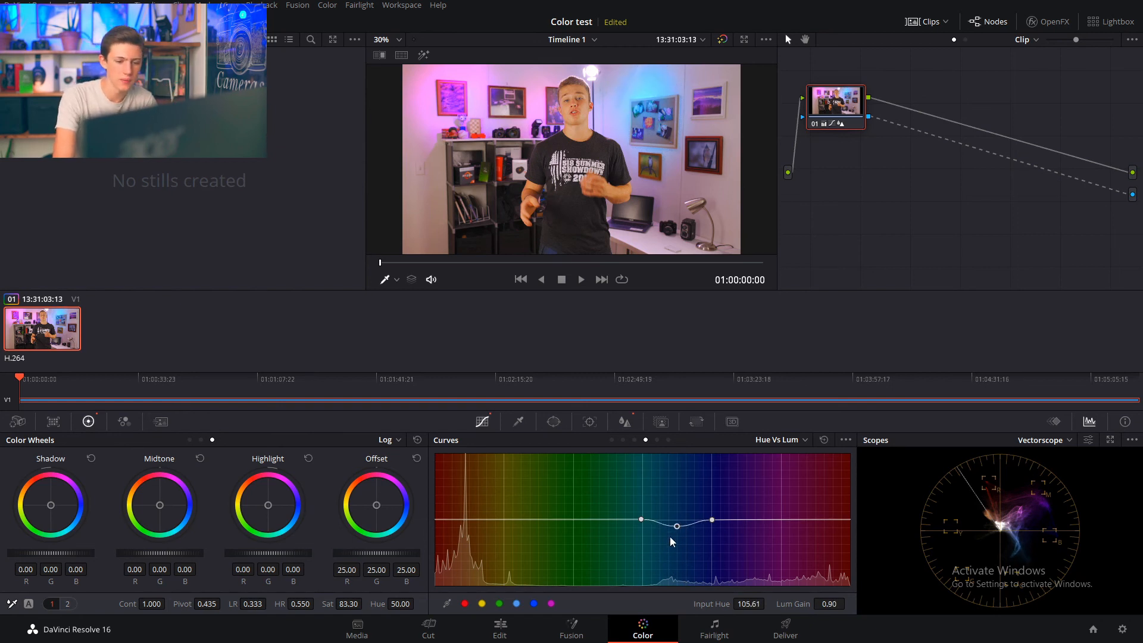
Step: Add points on both sides of magenta on the Hue Vs Lum curve and slightly raise the luminance of a point between them
click(805, 519)
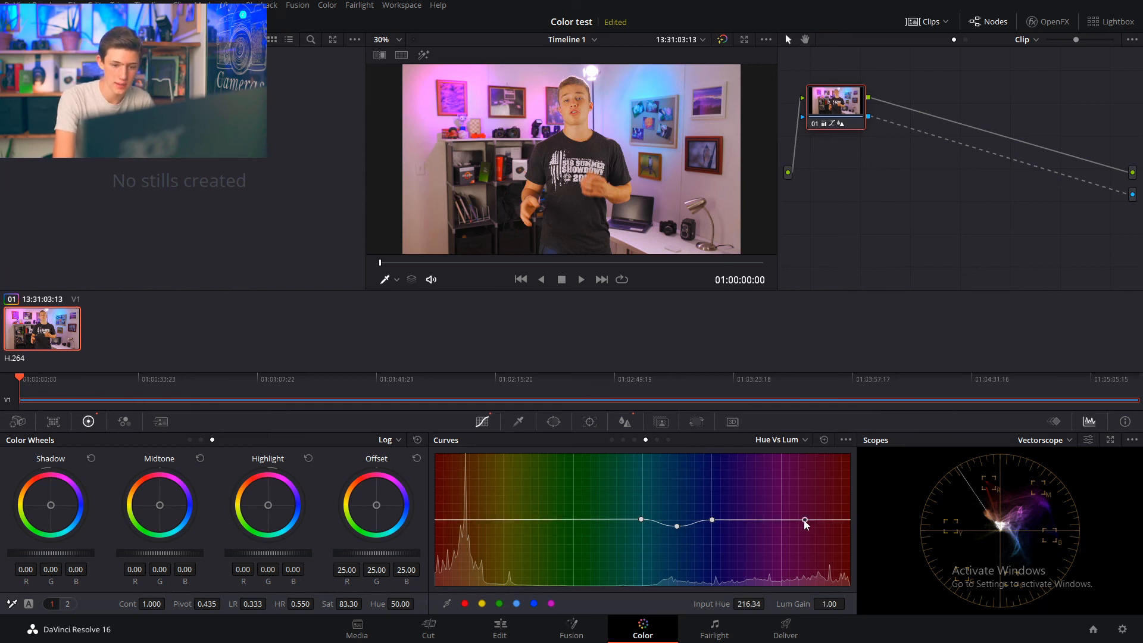
click(747, 521)
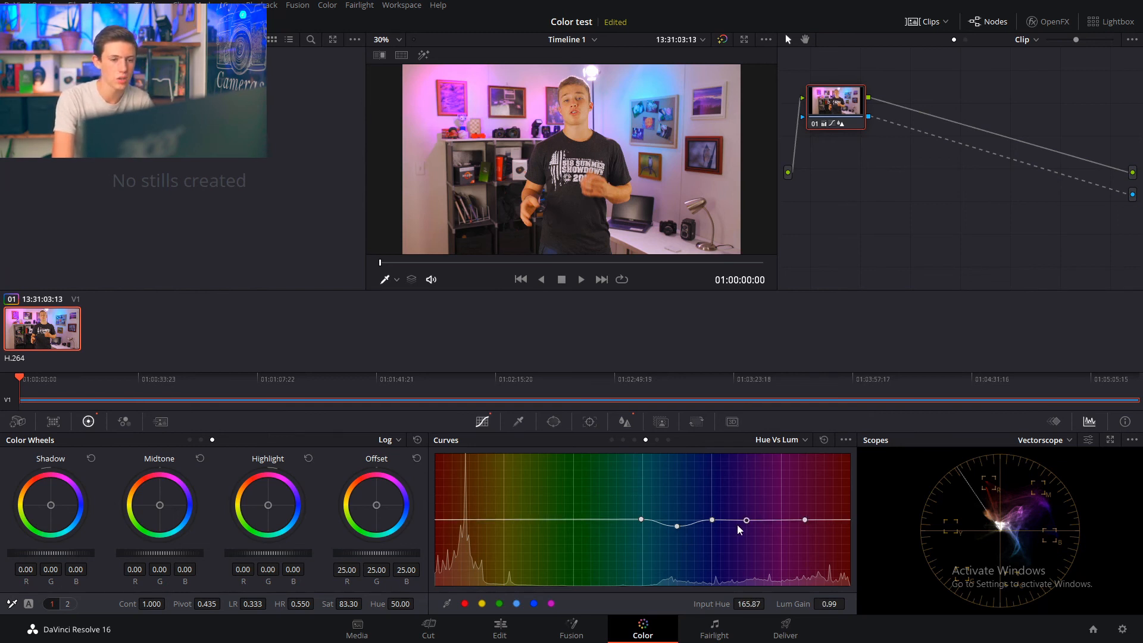
click(778, 519)
drag(777, 520, 776, 512)
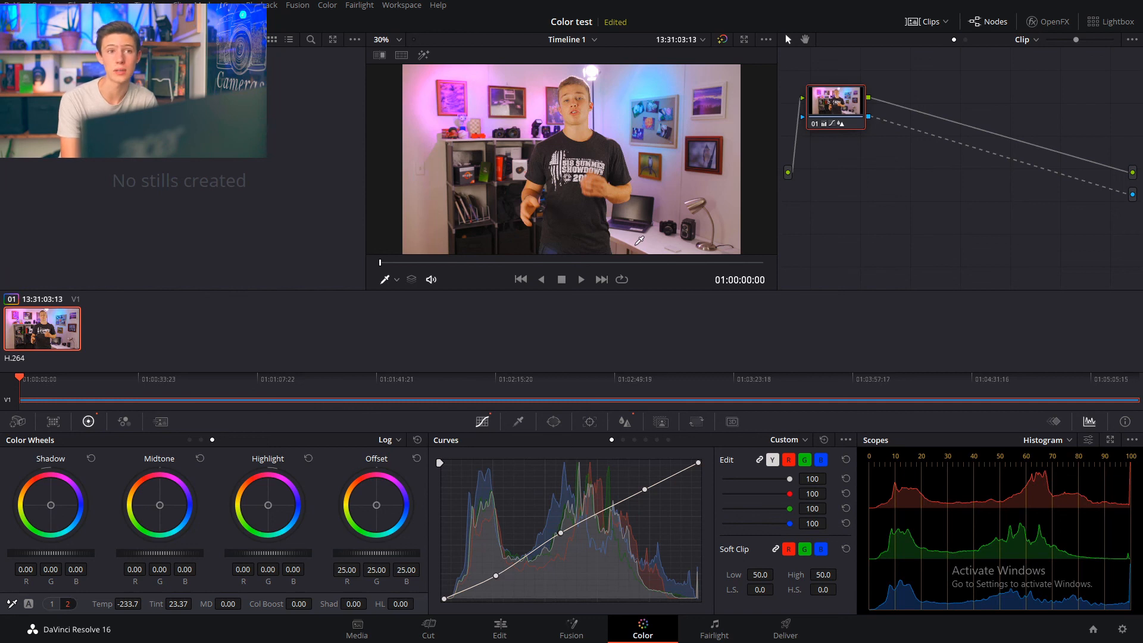
Step: Generate a 65 Point Cube 3D LUT from the graded clip and save it as "Sony HLG Studio Grade for Video"
right_click(26, 334)
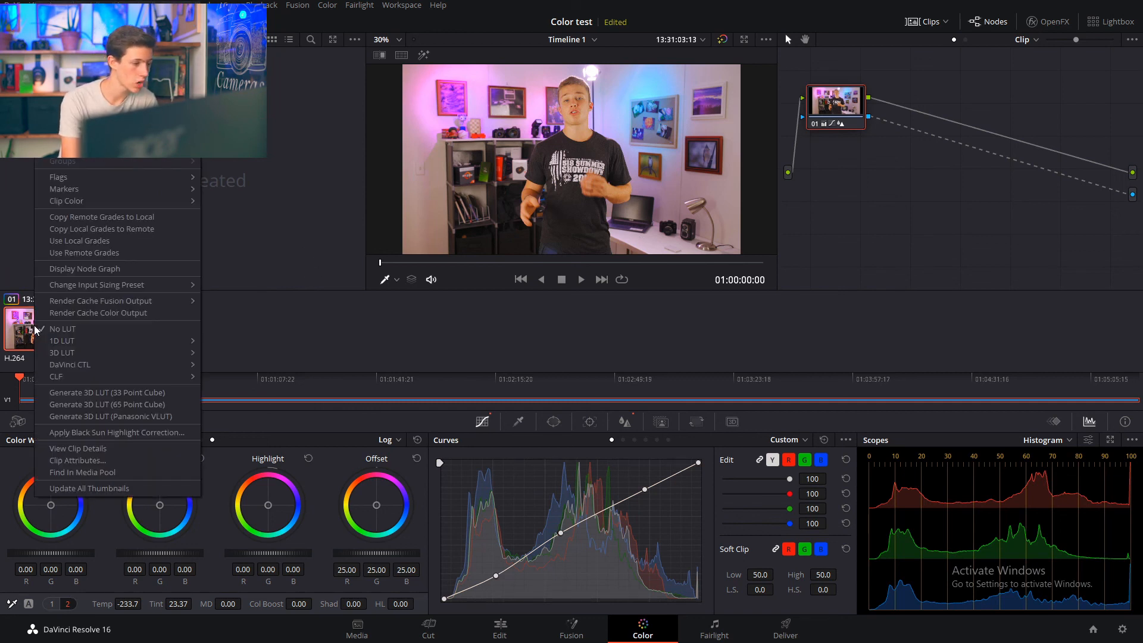
click(123, 405)
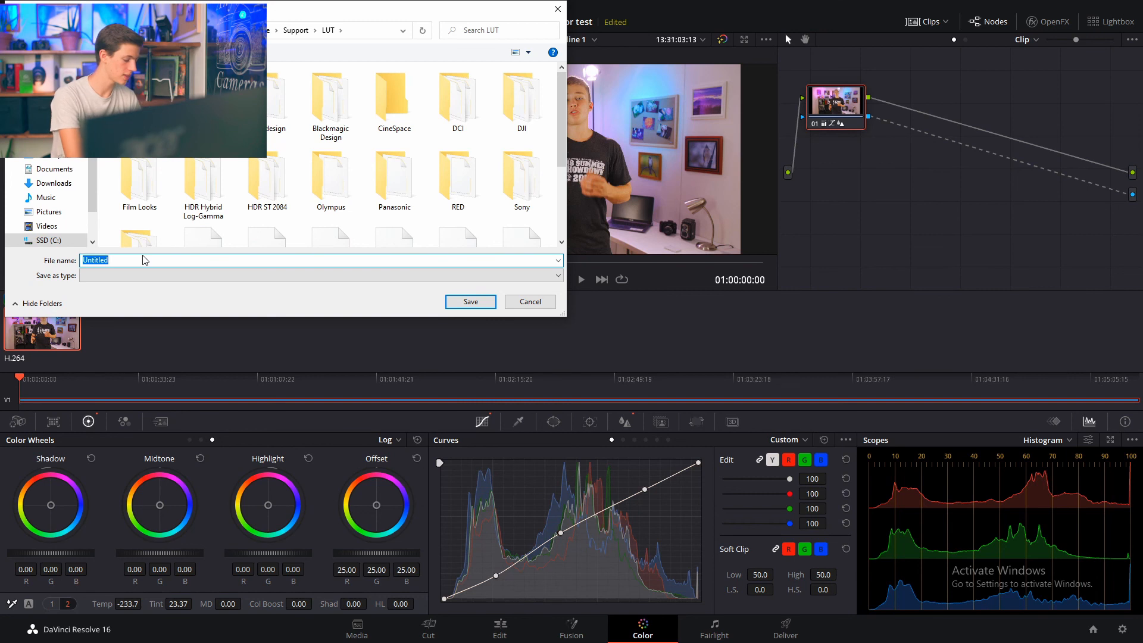
text(Sony )
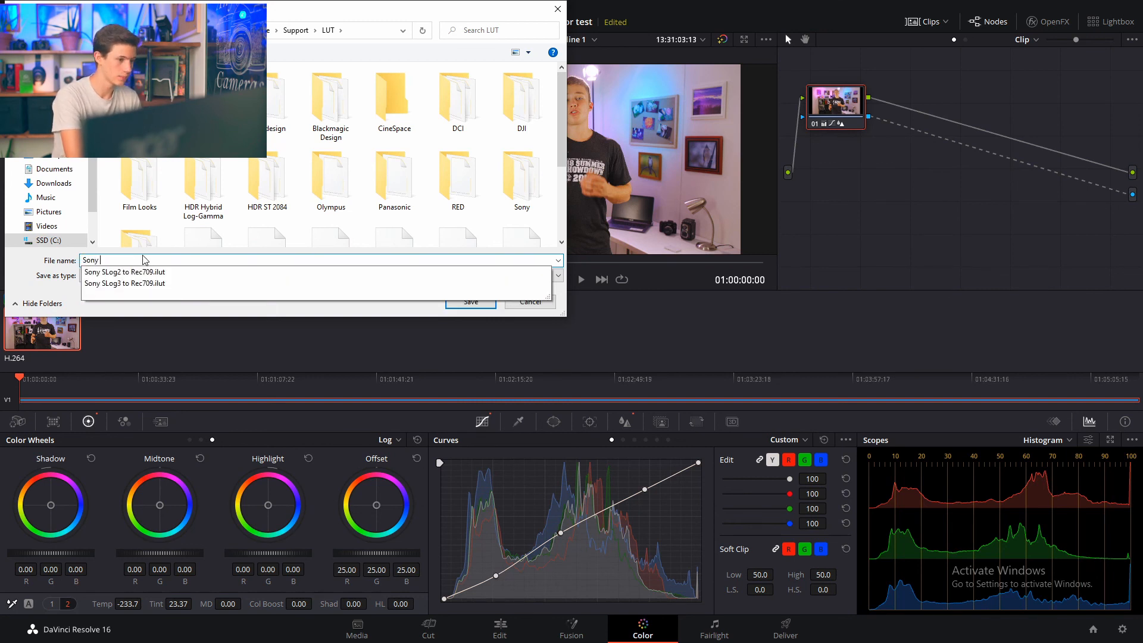
text(HLG Studio Grade for)
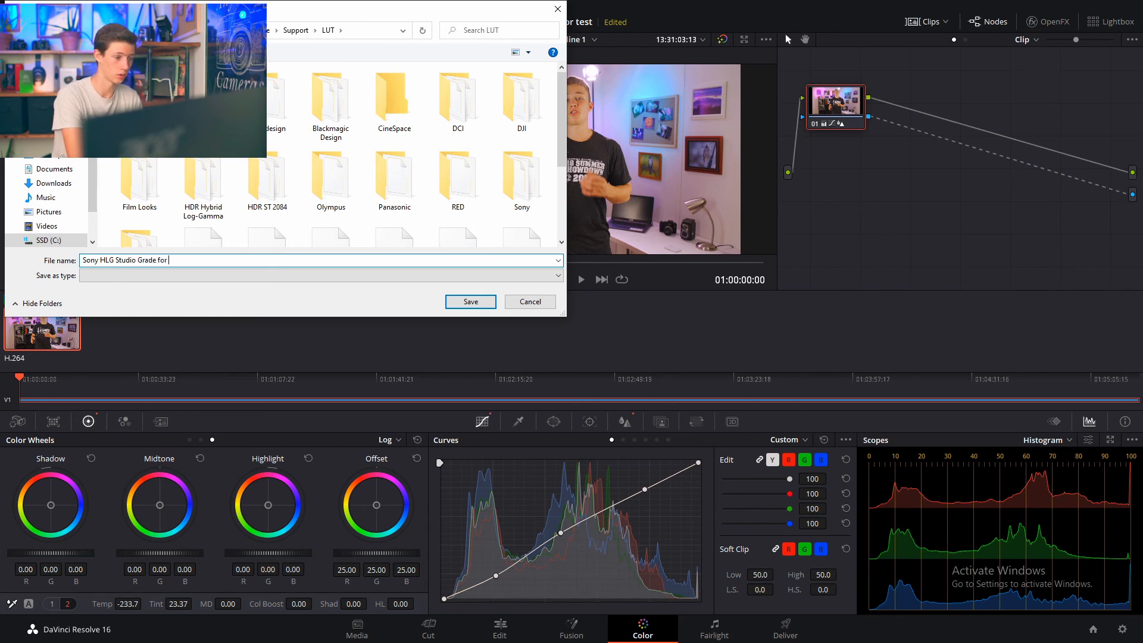
key(BackSpace)
key(BackSpace)
key(BackSpace)
key(BackSpace)
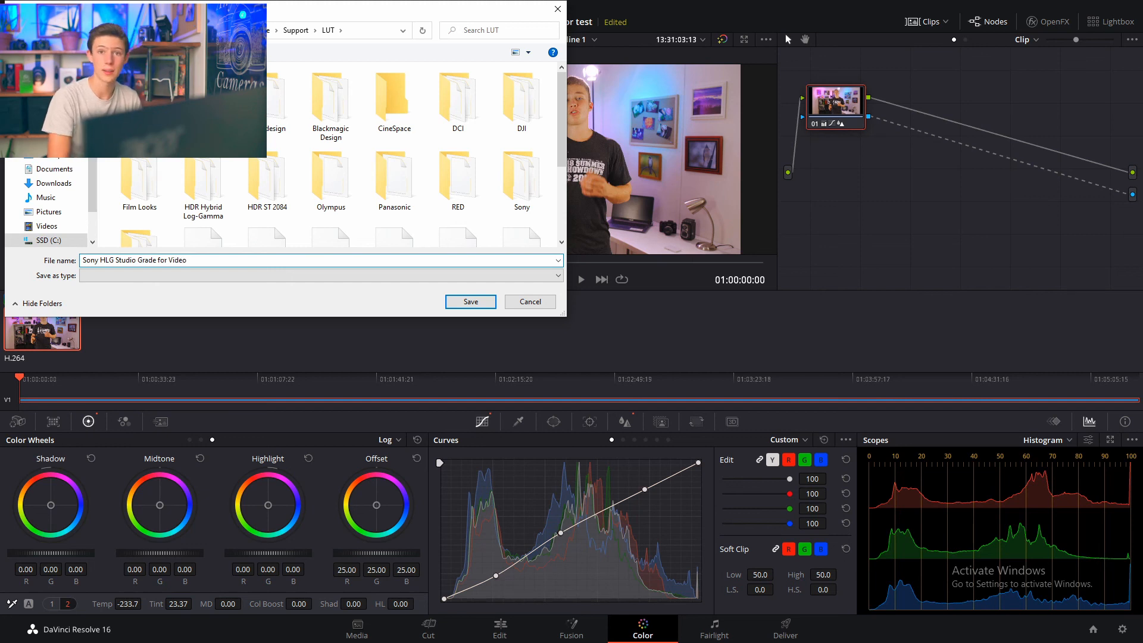
key(Return)
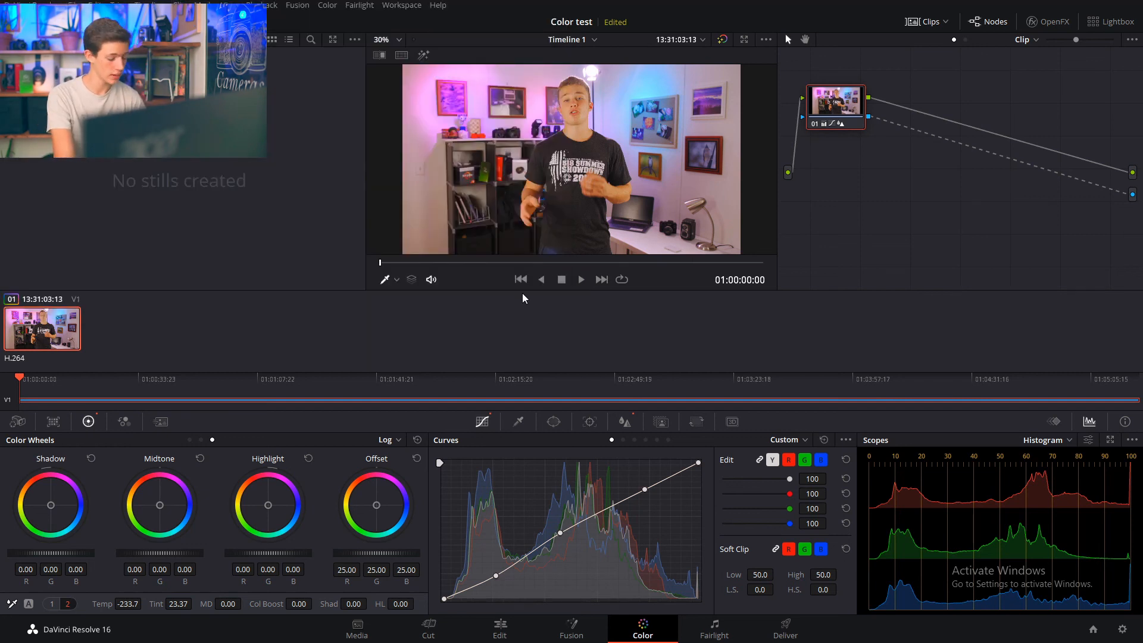
Step: Import C0001.MP4 from the 2TB (G:) drive and place it on a new video track above the first clip, starting about 11 seconds in
key(ctrl+i)
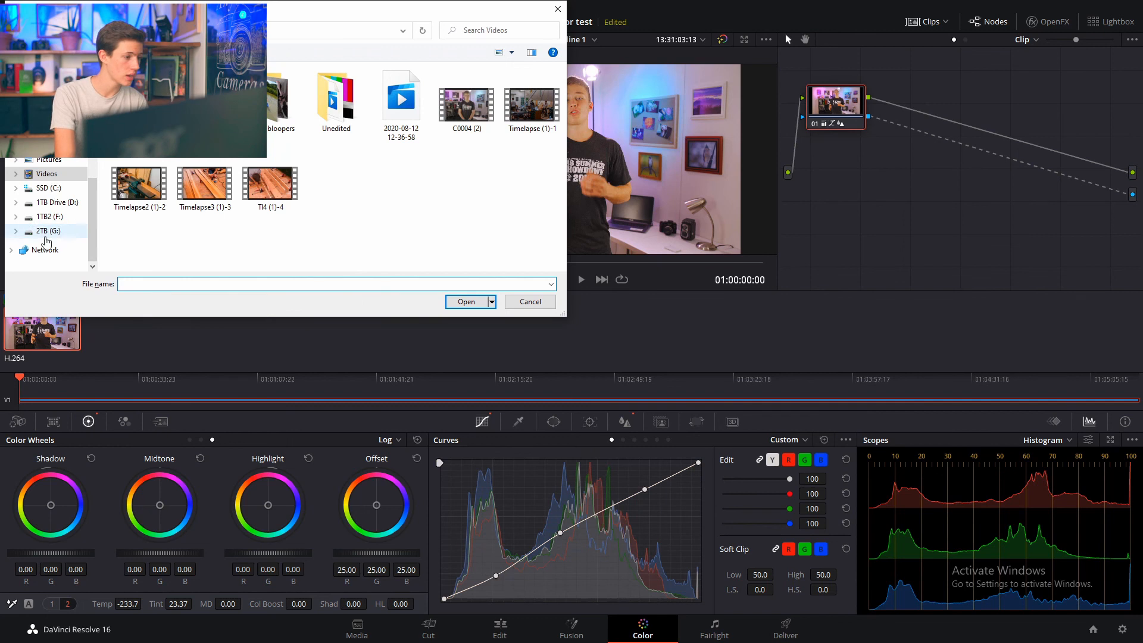
click(45, 238)
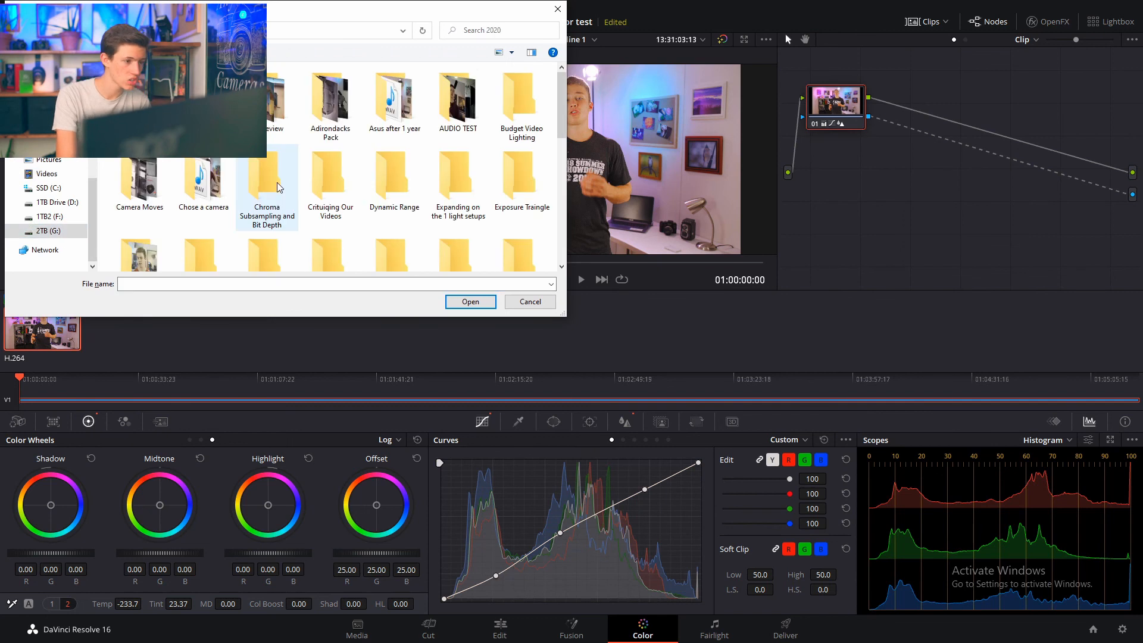
scroll(280, 183, down, 2)
scroll(298, 211, down, 5)
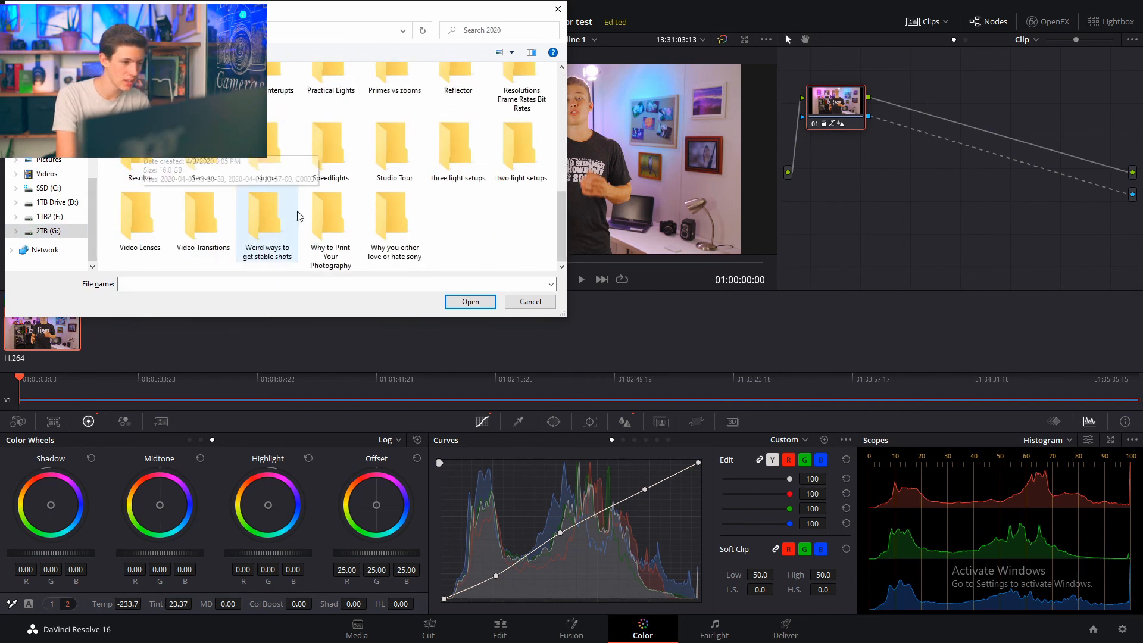
double_click(185, 223)
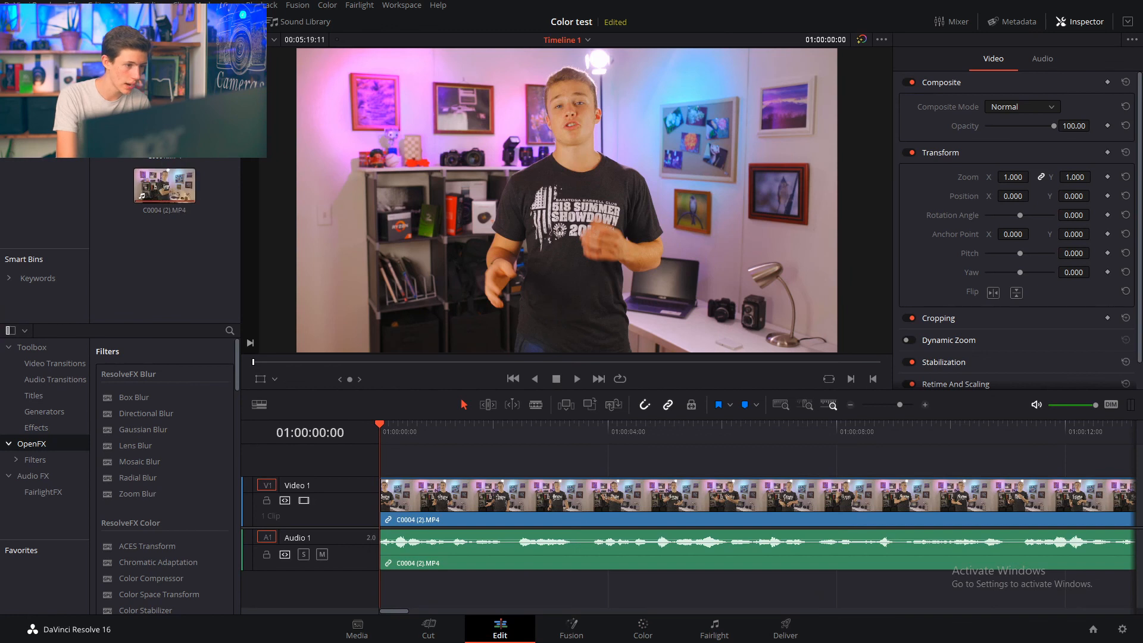
drag(165, 134, 1030, 459)
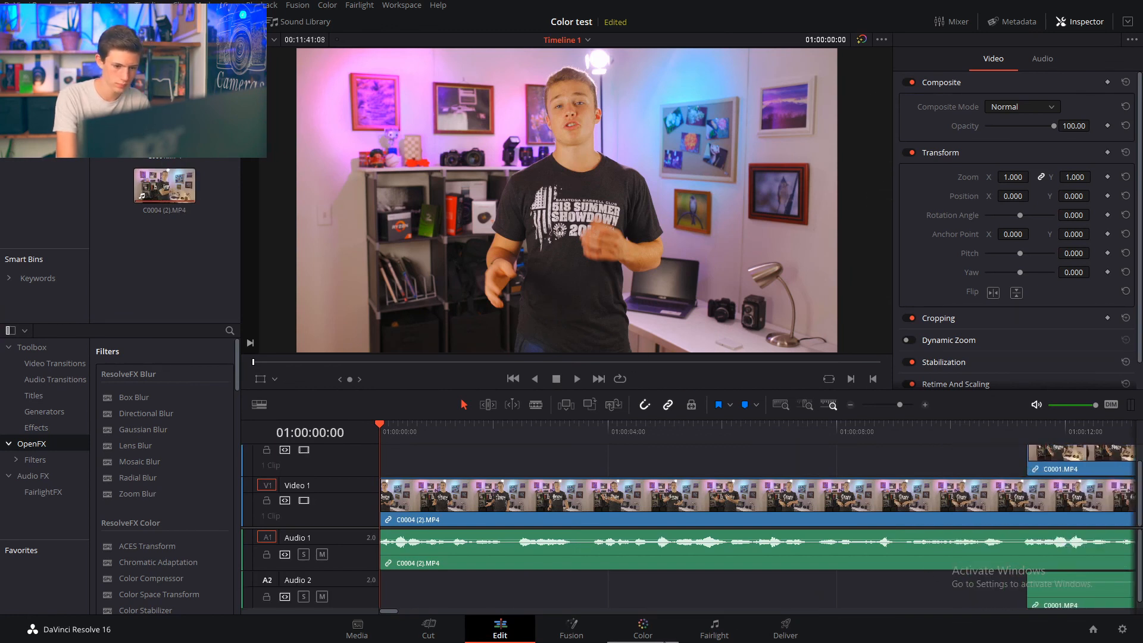
Step: Select the second clip on the Color page and apply the saved Sony HLG LUT to its node
click(665, 640)
click(132, 332)
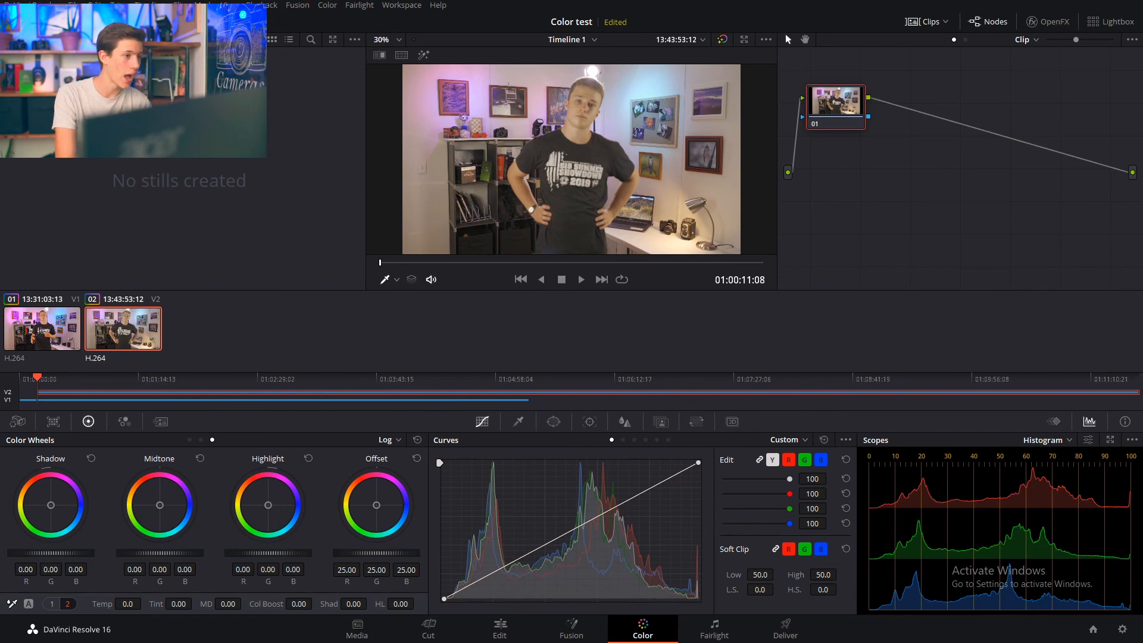
click(95, 21)
scroll(266, 131, down, 5)
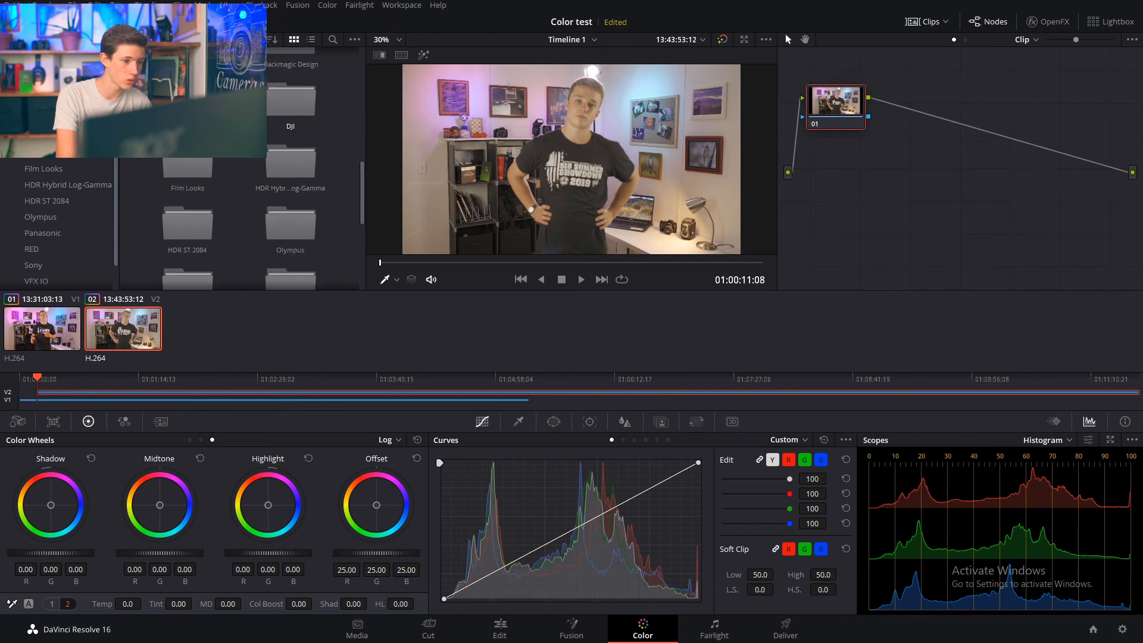
scroll(266, 131, down, 3)
drag(204, 185, 857, 109)
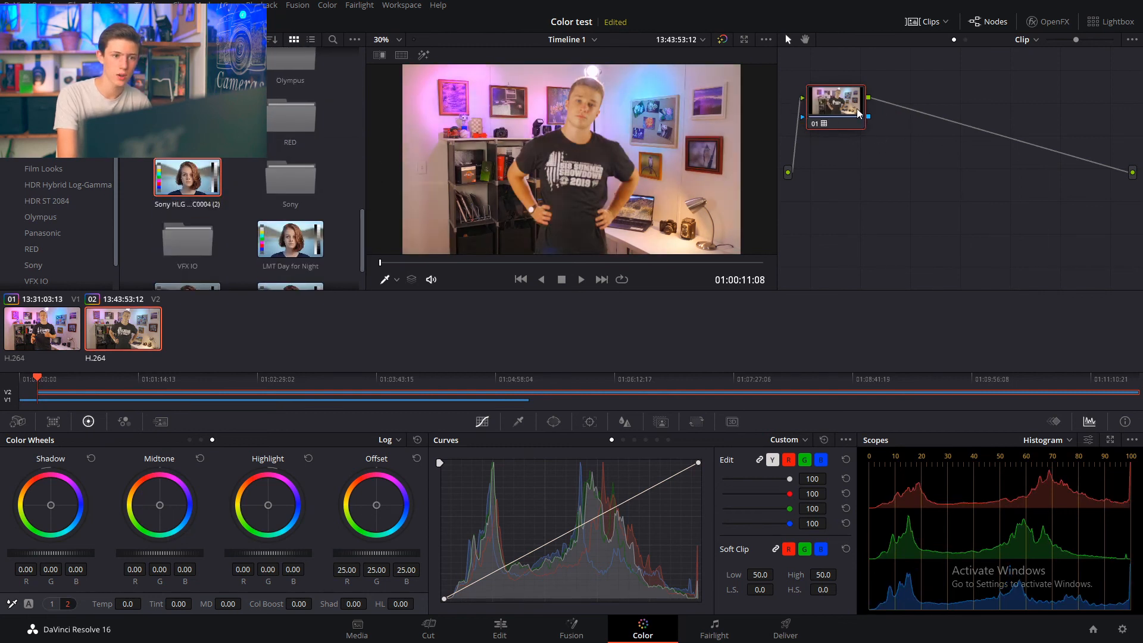
Step: Go to the red-shirt shot at 01:09:21:06 in the second clip and draw a closed Curve window over part of the face
click(570, 263)
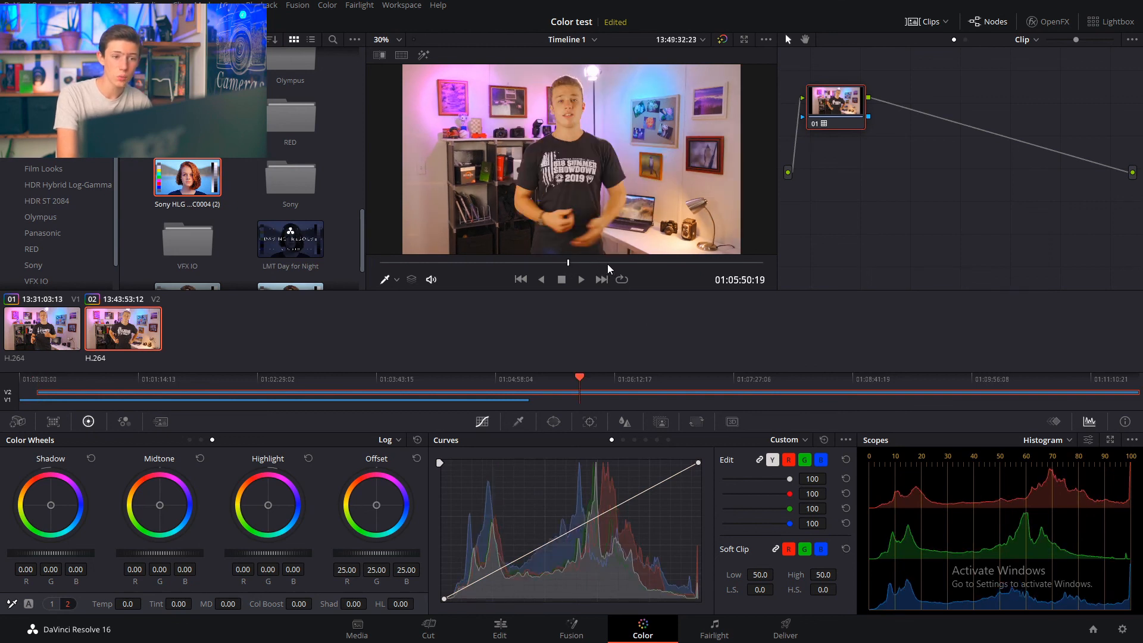
drag(606, 265, 633, 263)
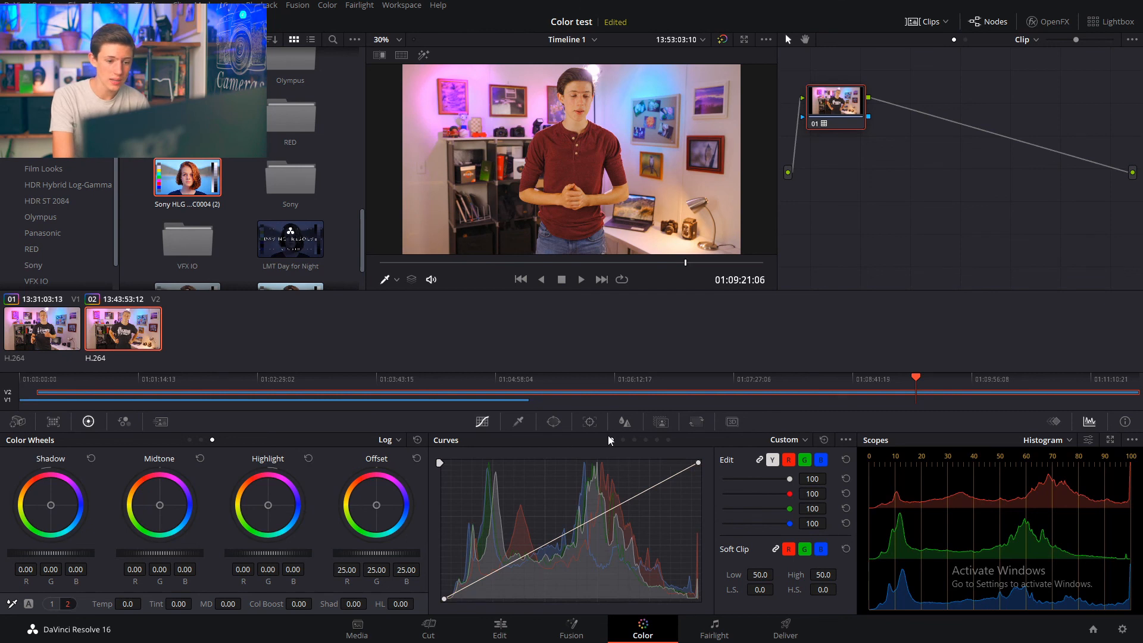
click(521, 422)
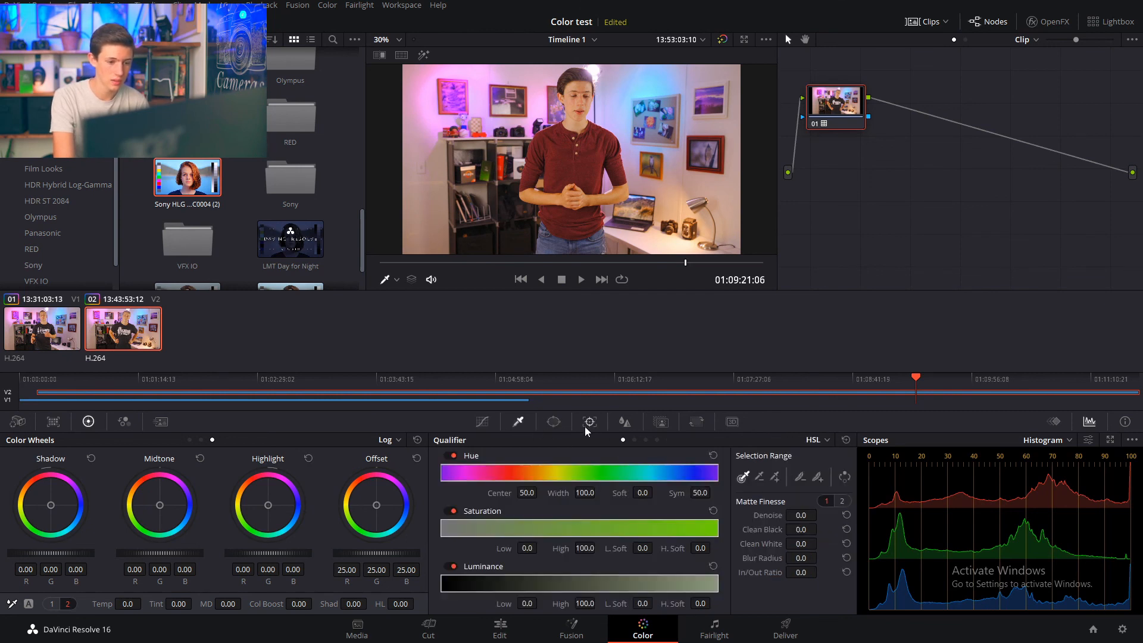
click(549, 423)
click(451, 569)
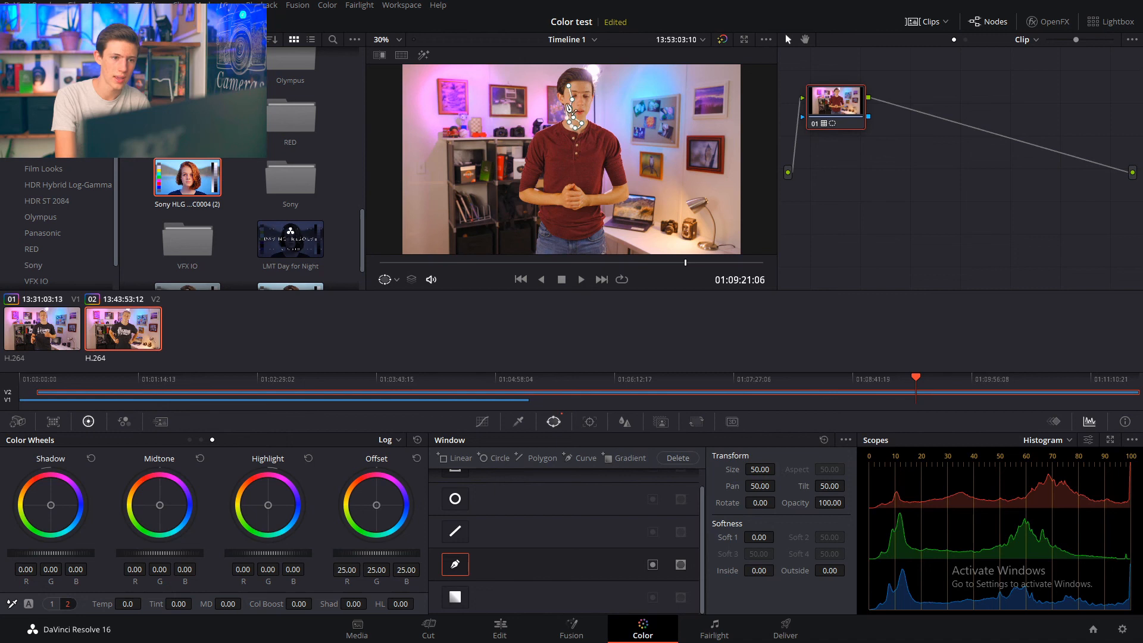
click(569, 88)
Step: Add an alpha output to the node graph and connect the node's alpha to it to isolate the windowed skin
right_click(827, 174)
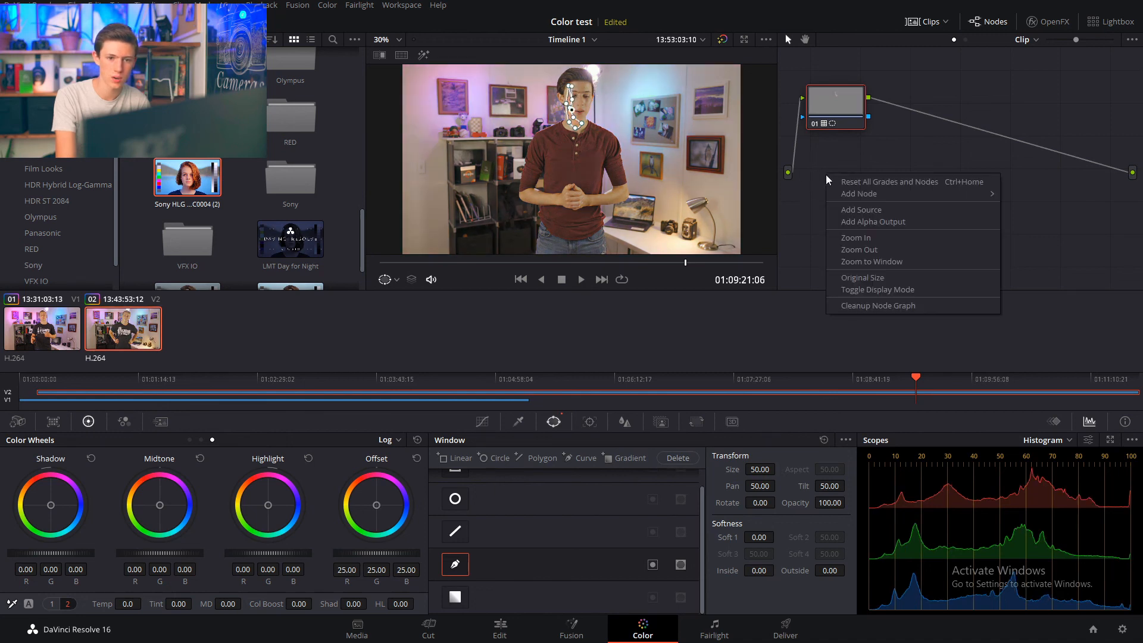
click(845, 221)
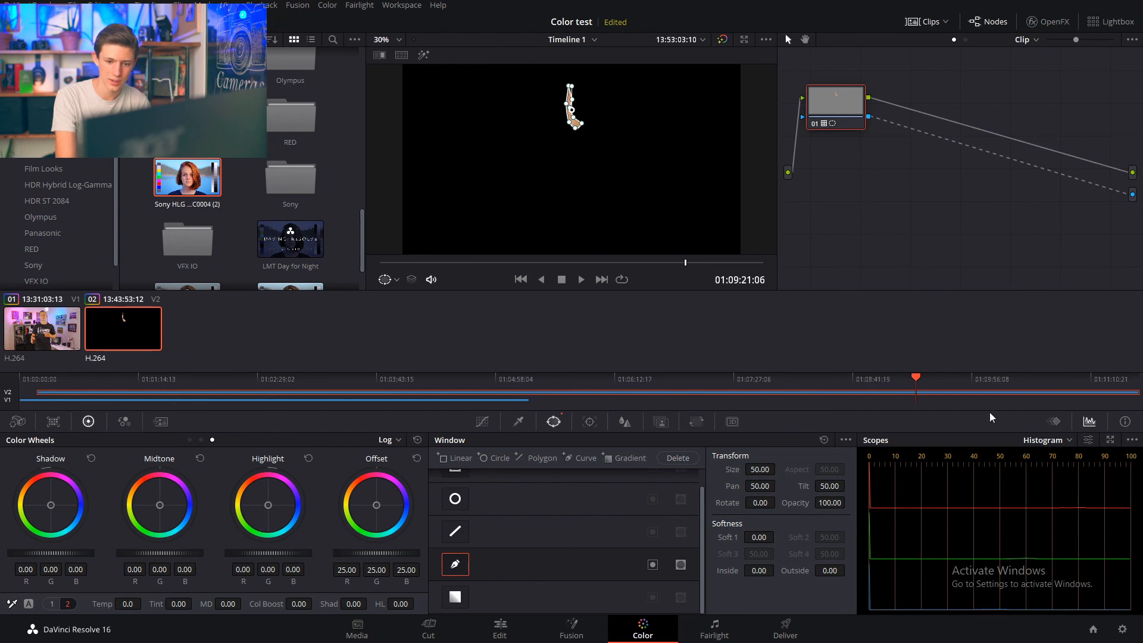
Step: Switch the Histogram to a different scope type for the windowed skin area
click(1030, 439)
click(1066, 482)
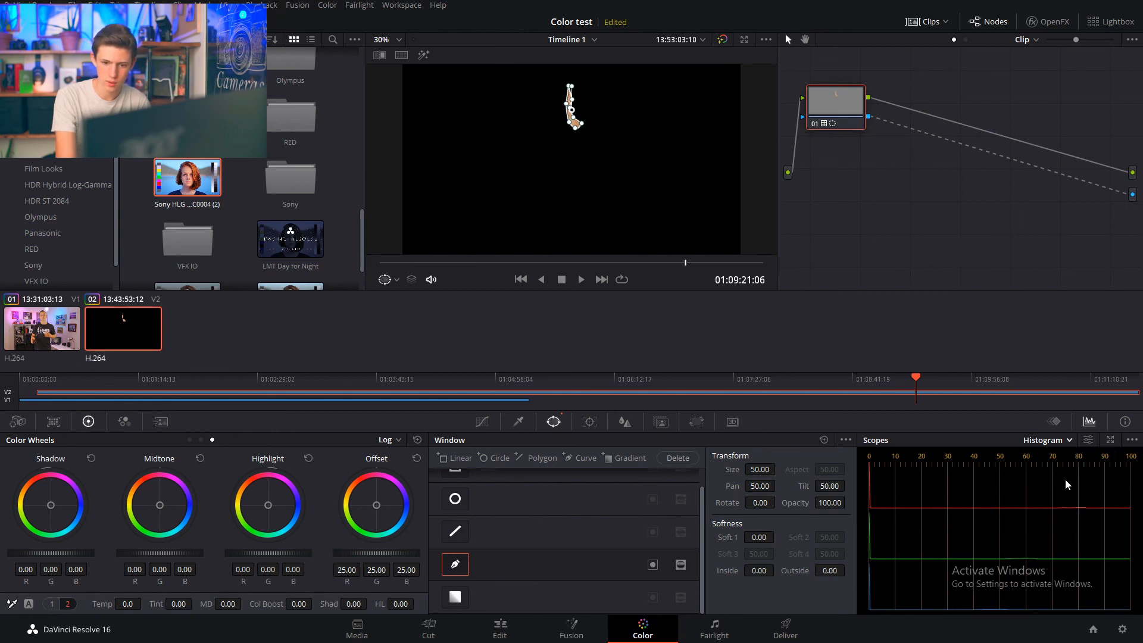